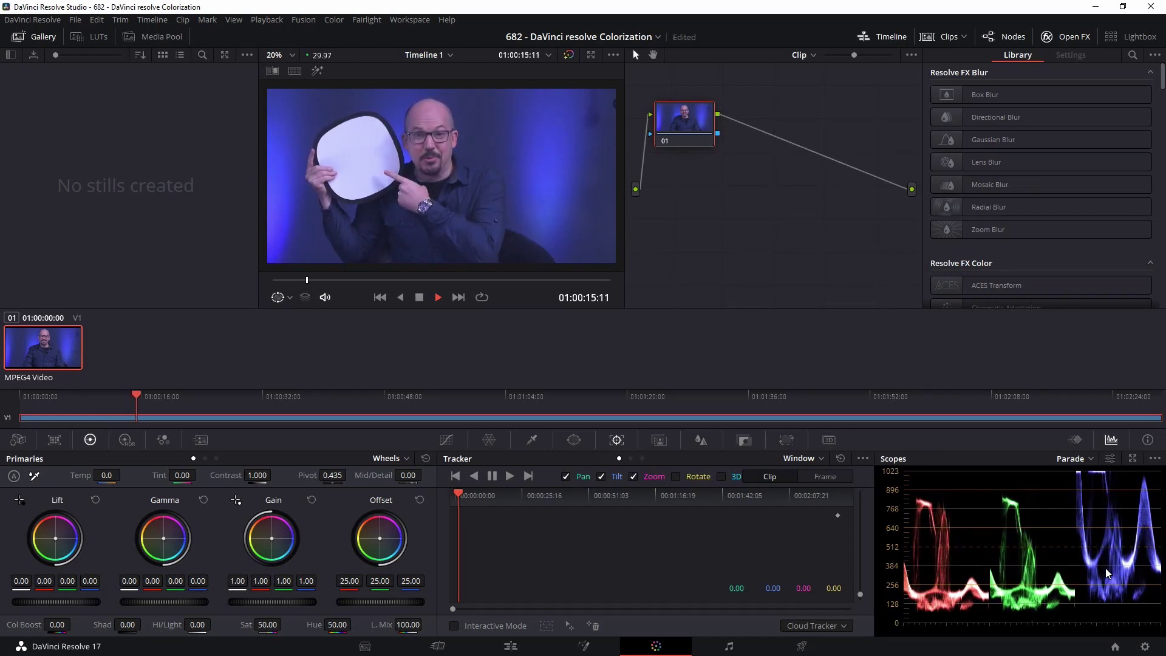
# Reset the earlier white balance and neutralise clip 04 by sampling the white paper
pyautogui.press('space')
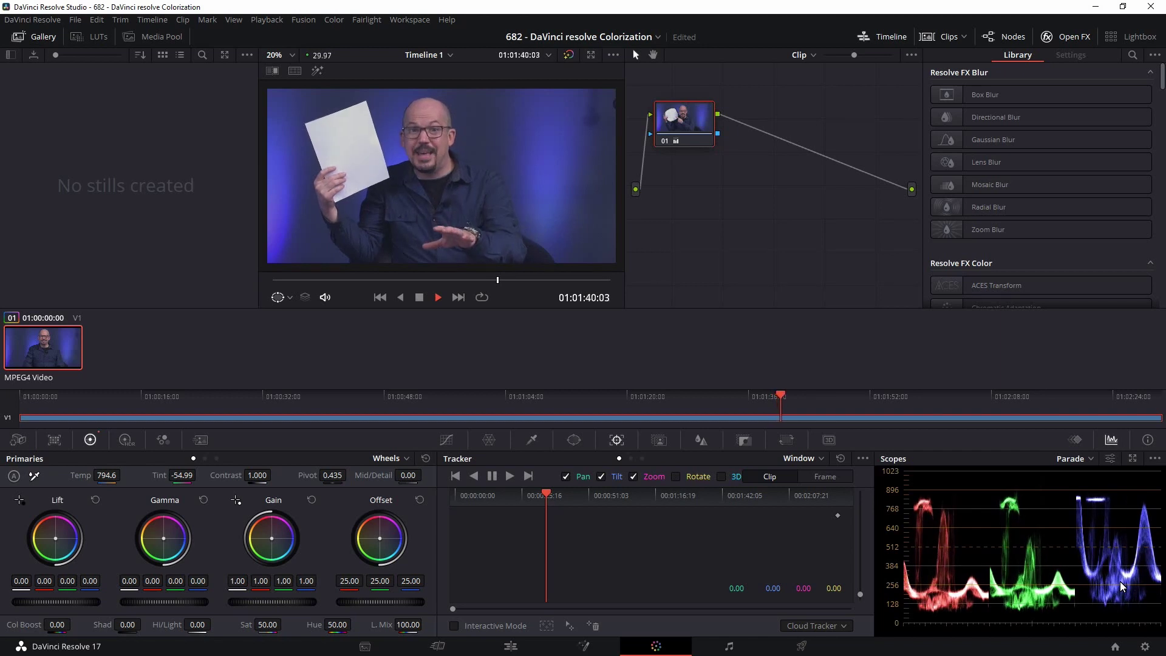
pyautogui.hotkey('shift', 'Home')
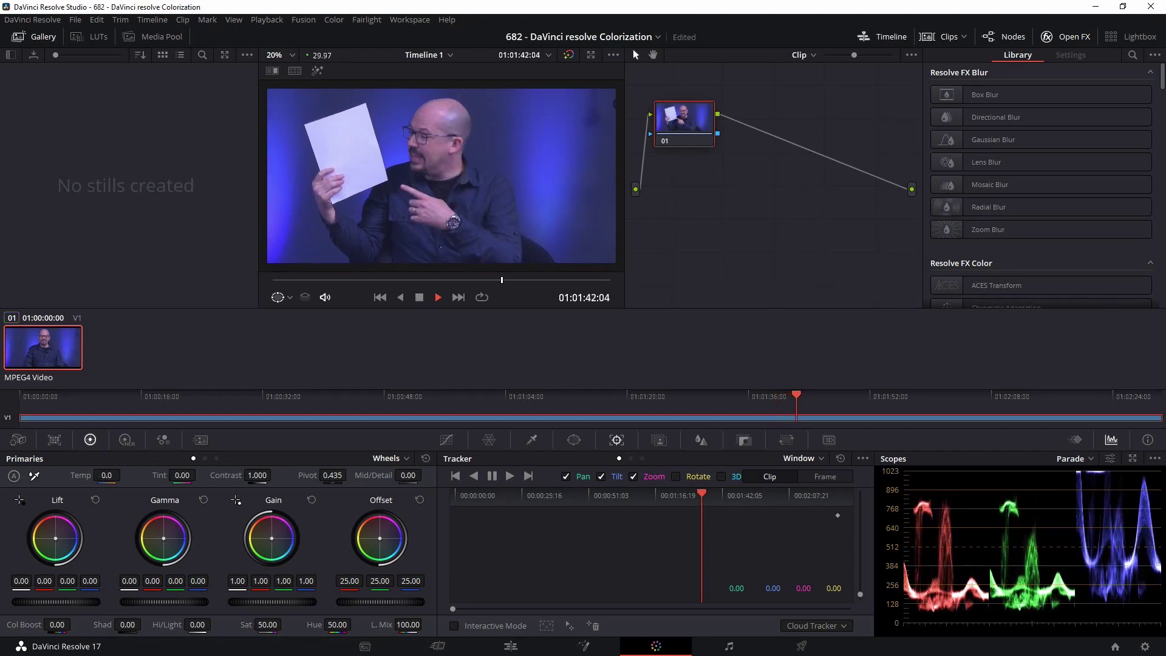
pyautogui.press('space')
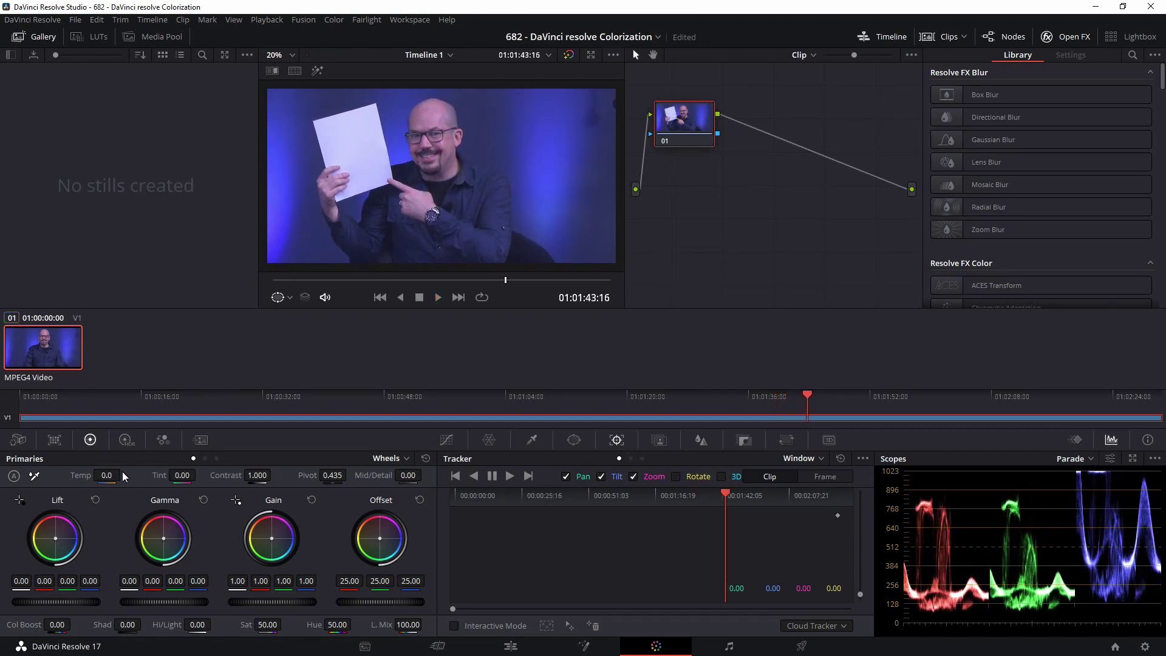
pyautogui.click(346, 149)
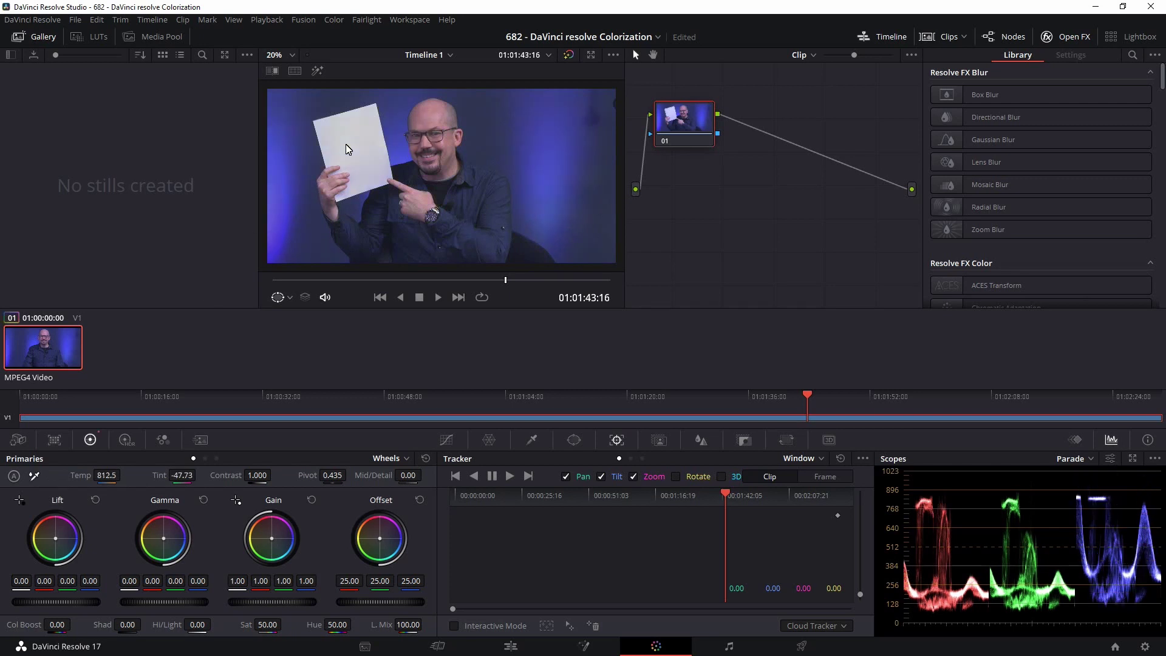
pyautogui.press('space')
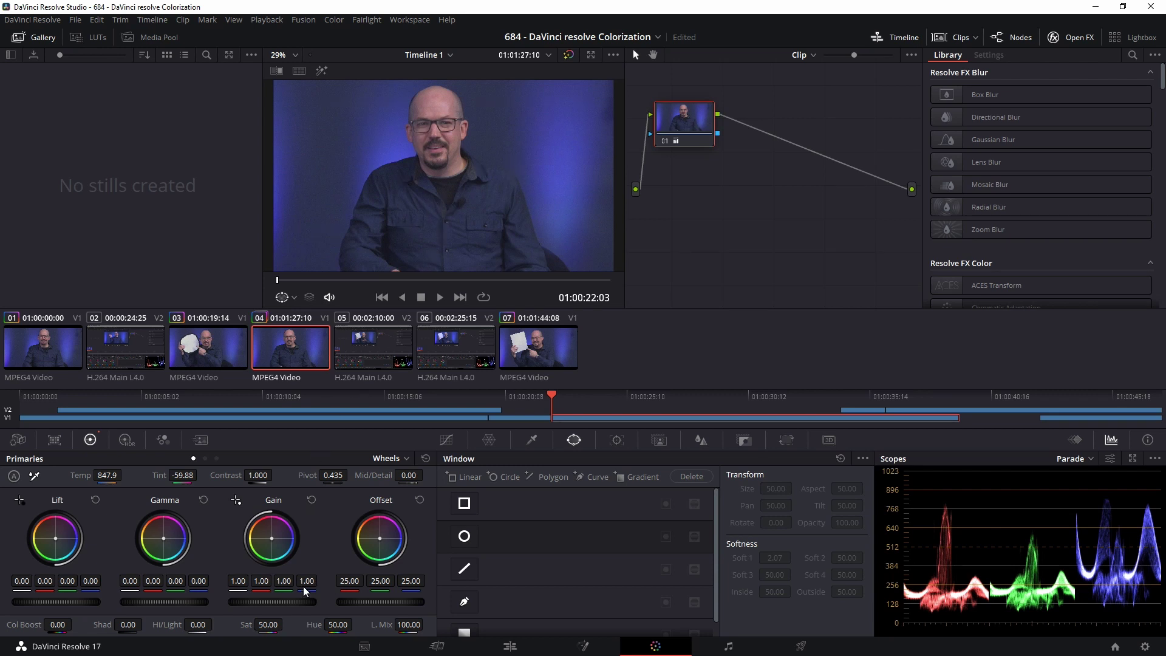
# Raise clip 04's overall Gain to 1.15 to lift the highlights
pyautogui.moveTo(271, 607); pyautogui.dragTo(374, 614)
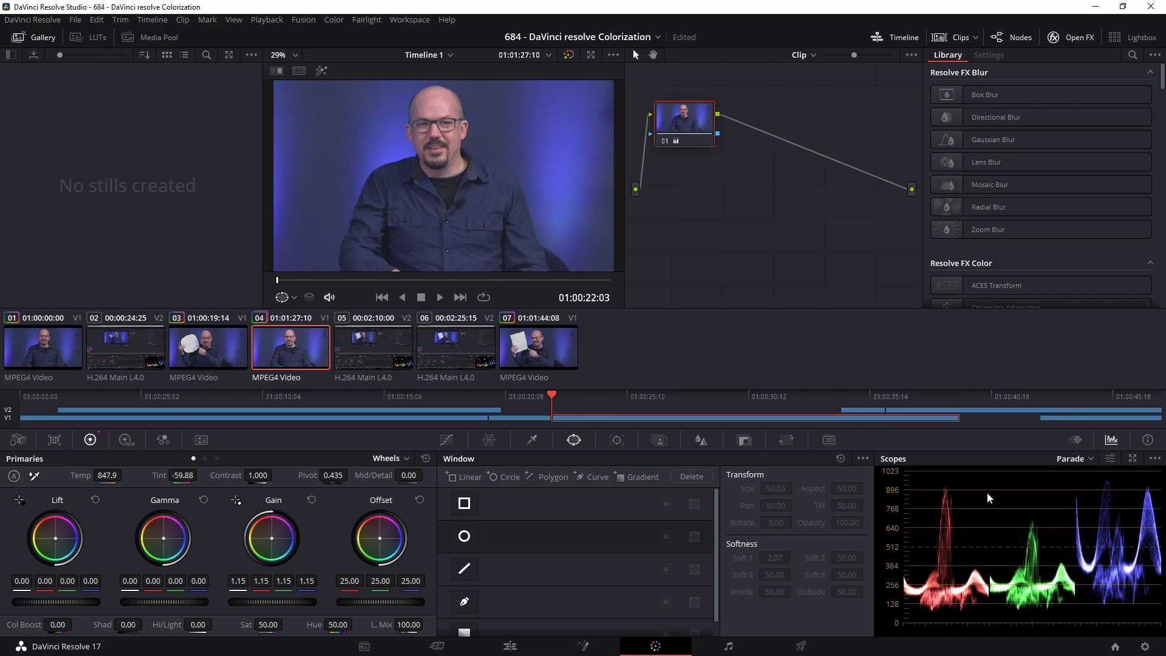
# Settle clip 04's overall Gain at about 1.22, undoing the green gain boost
pyautogui.moveTo(263, 605); pyautogui.dragTo(766, 647)
pyautogui.moveTo(428, 339); pyautogui.dragTo(614, 340)
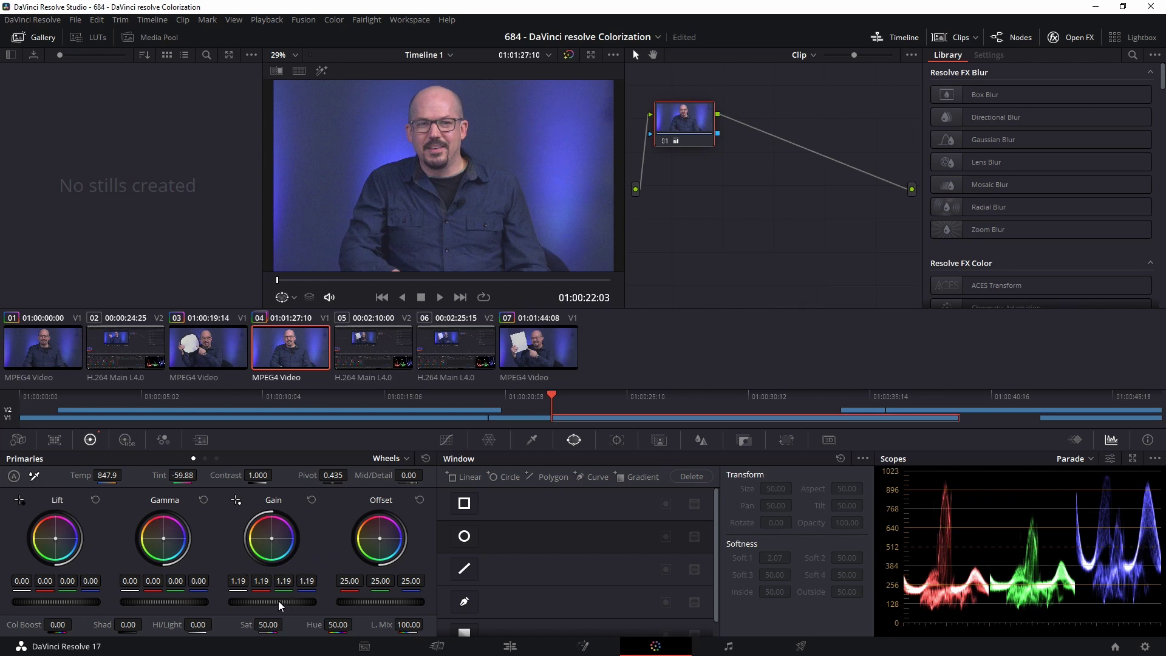
pyautogui.moveTo(289, 604); pyautogui.dragTo(40, 598)
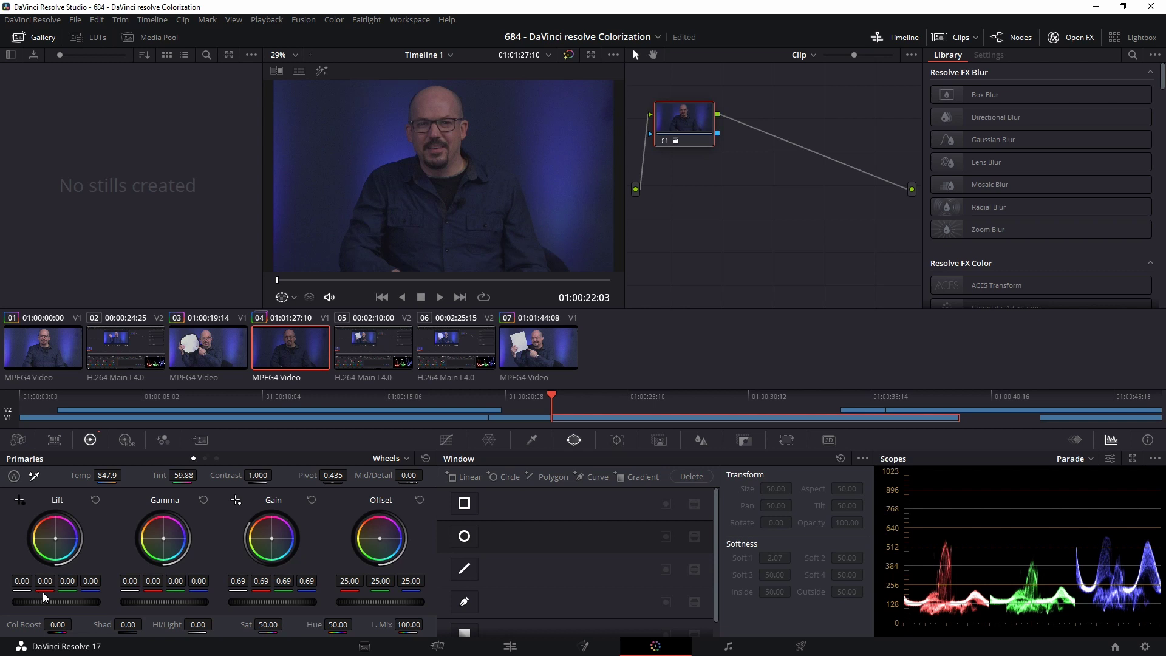
pyautogui.moveTo(43, 598); pyautogui.dragTo(388, 645)
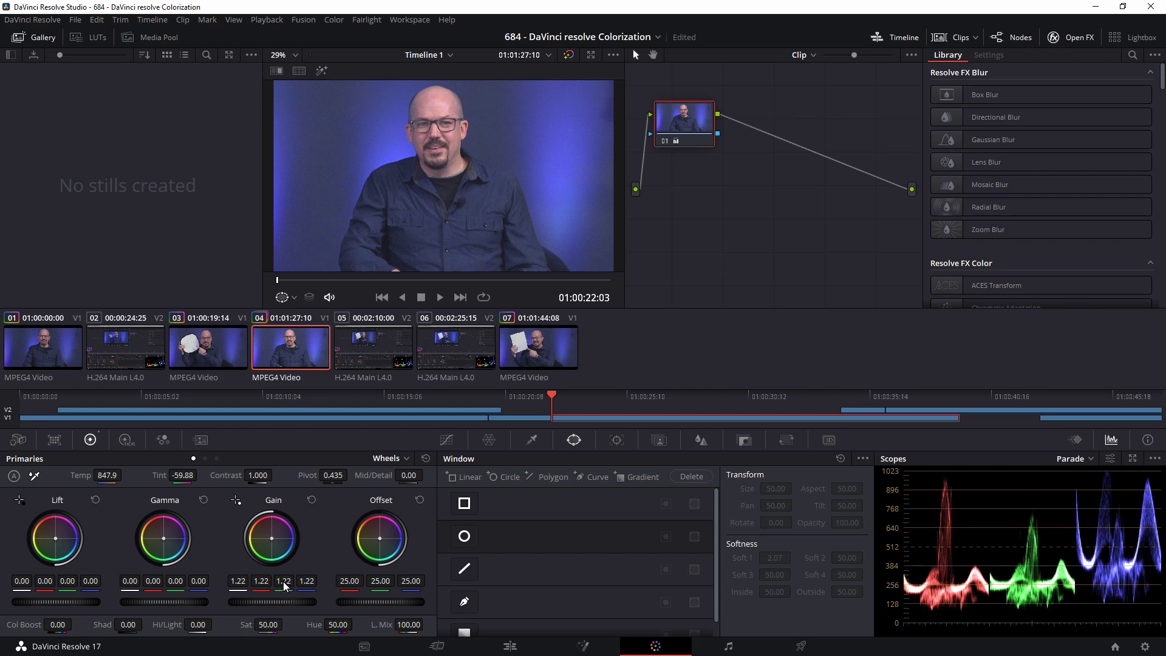
pyautogui.moveTo(284, 584); pyautogui.dragTo(245, 638)
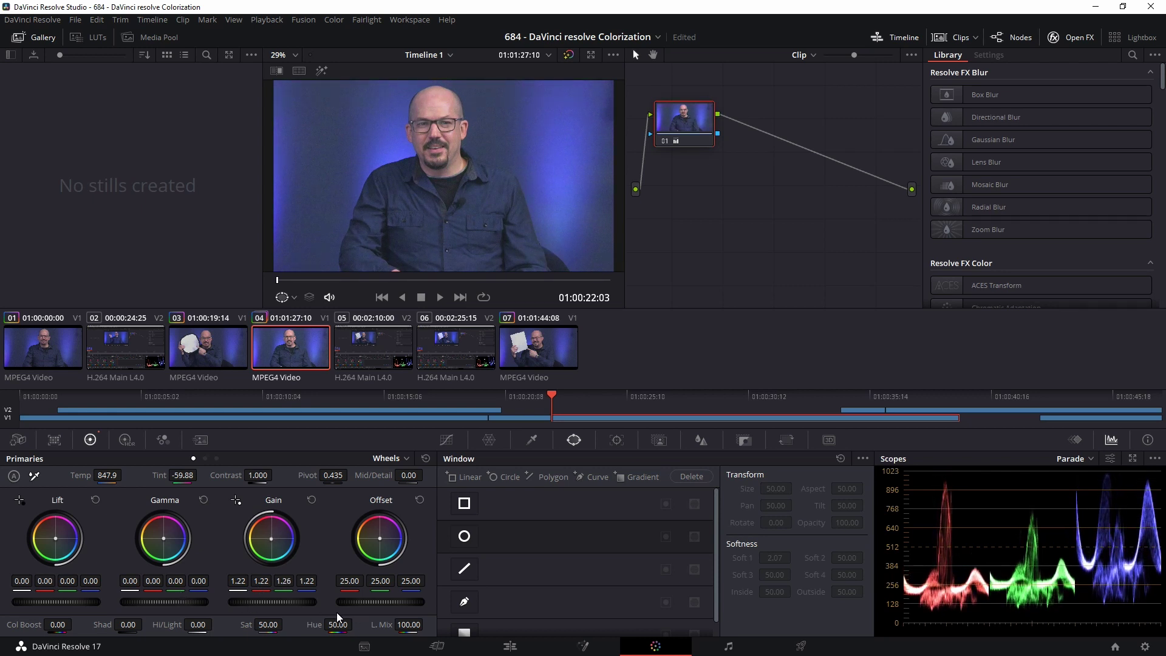
pyautogui.hotkey('ctrl', 'z')
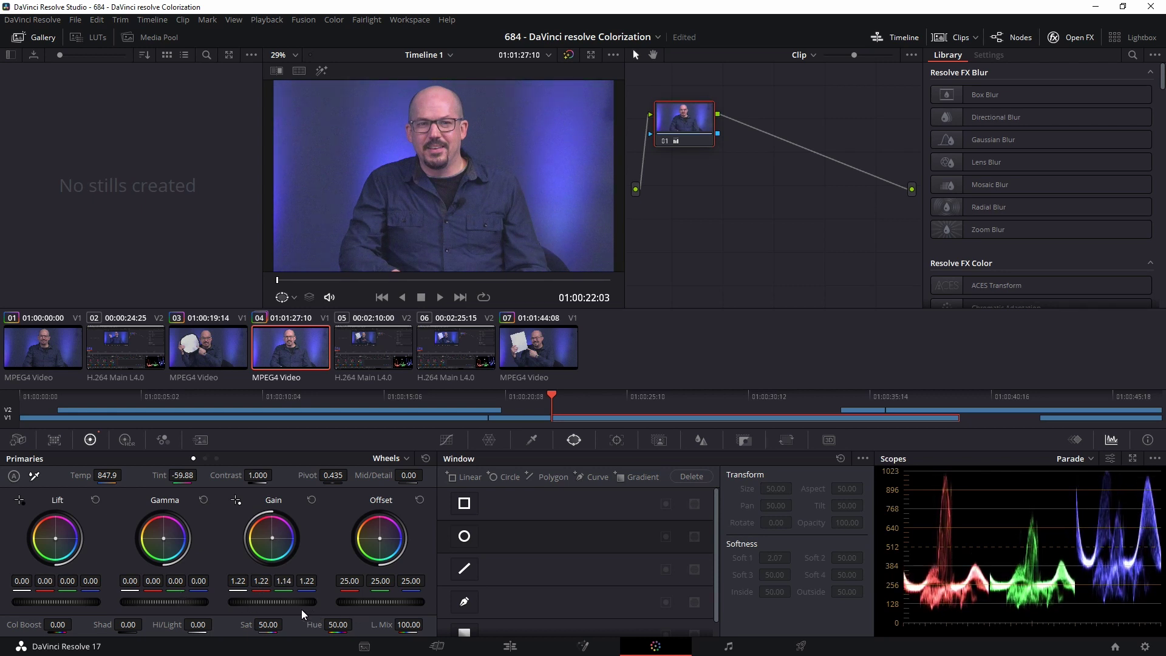
# Restore the green gain boost, set Offset to 21.35 and lift overall Gain to 1.23
pyautogui.hotkey('ctrl', 'shift', 'z')
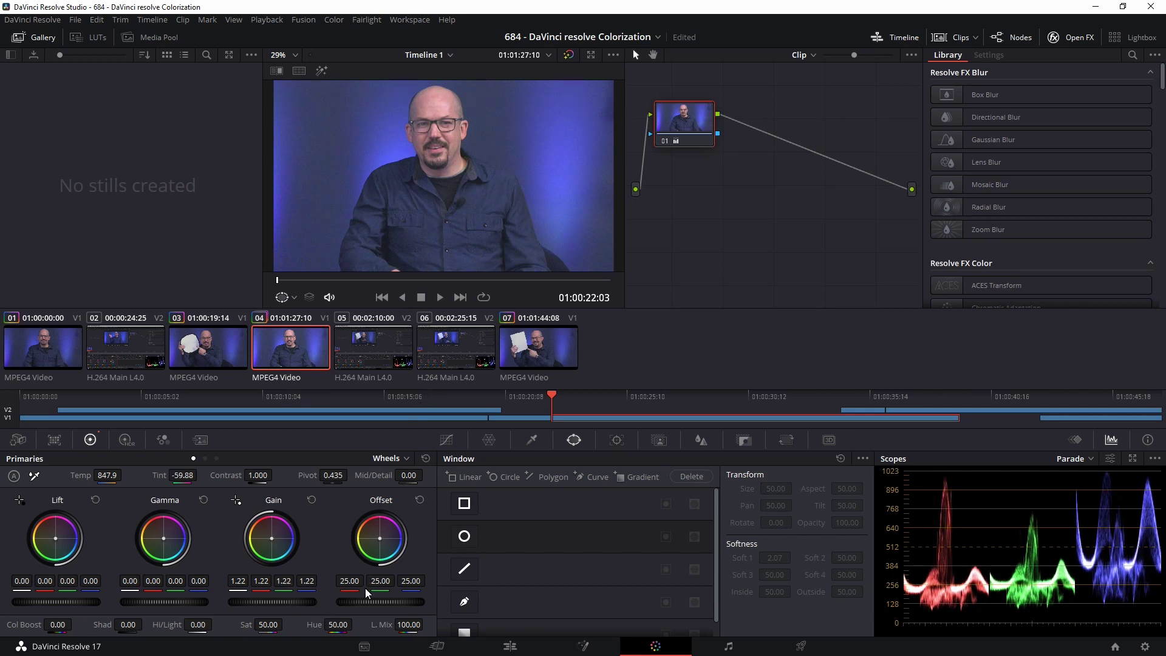
pyautogui.moveTo(370, 602); pyautogui.dragTo(106, 613)
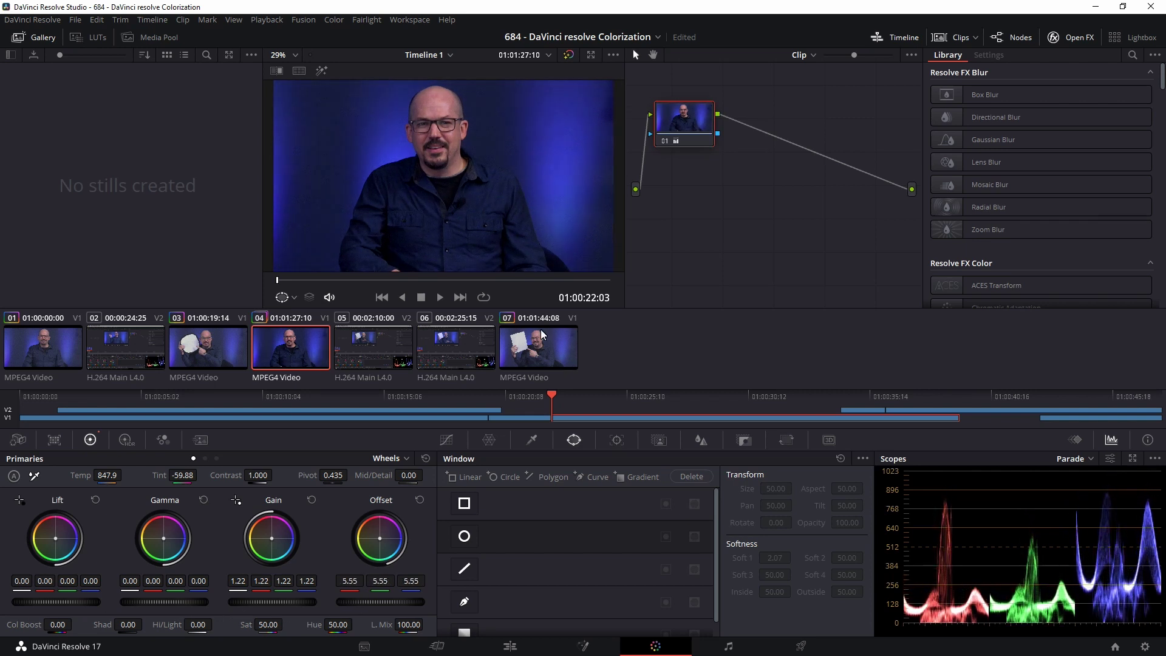
pyautogui.moveTo(580, 338); pyautogui.dragTo(929, 340)
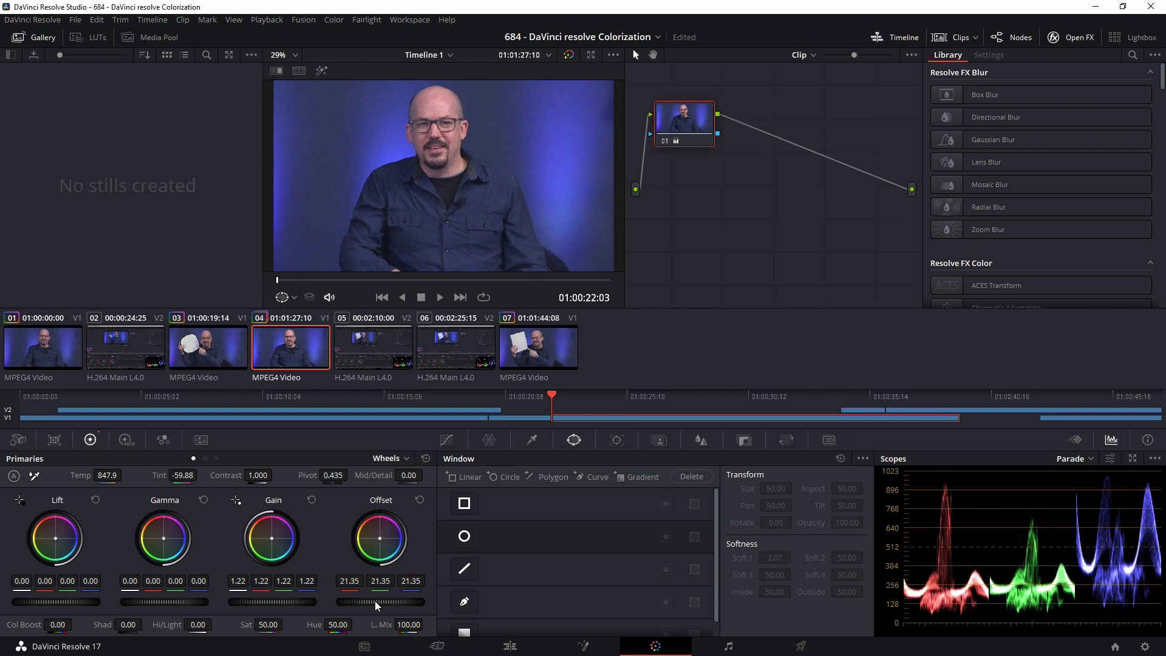
pyautogui.moveTo(264, 601)
pyautogui.mouseDown()
pyautogui.moveTo(385, 606)
pyautogui.moveTo(286, 600)
pyautogui.mouseUp()
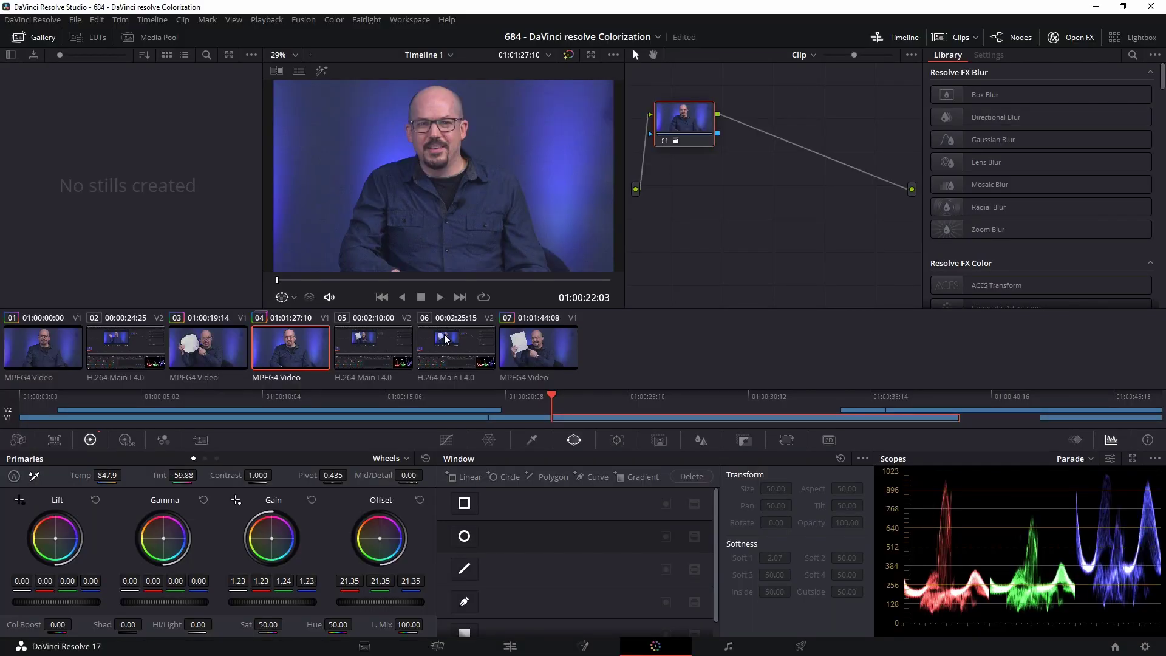
# Compare the grade against clip 03, then return to clip 04
pyautogui.press('Left')
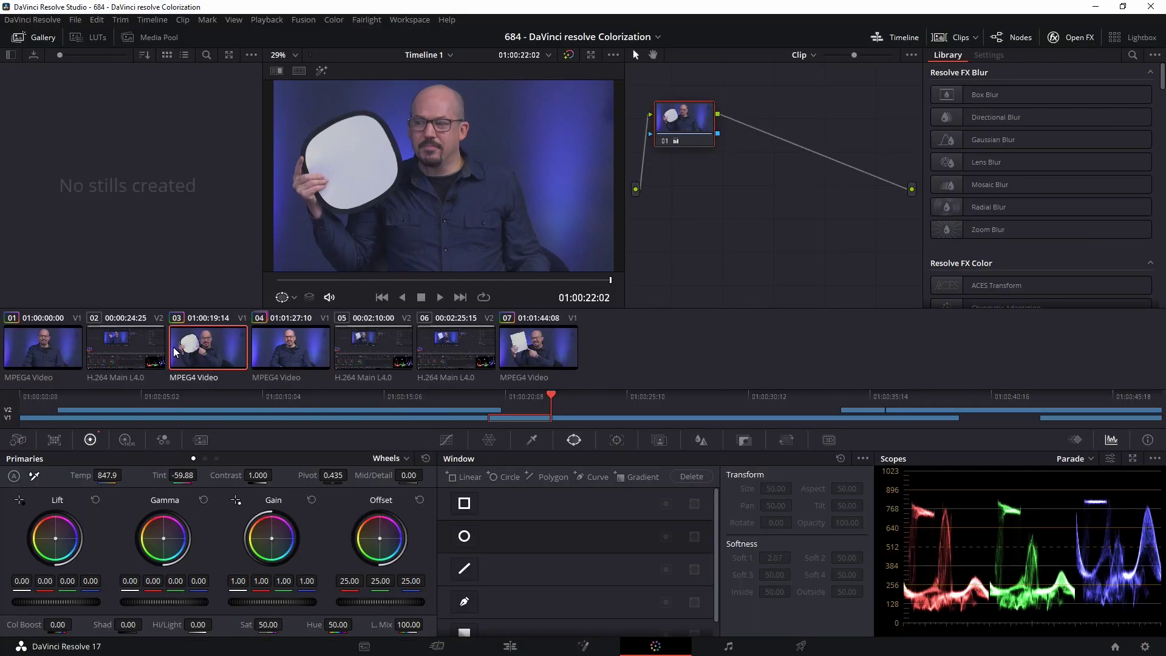
pyautogui.press('Down')
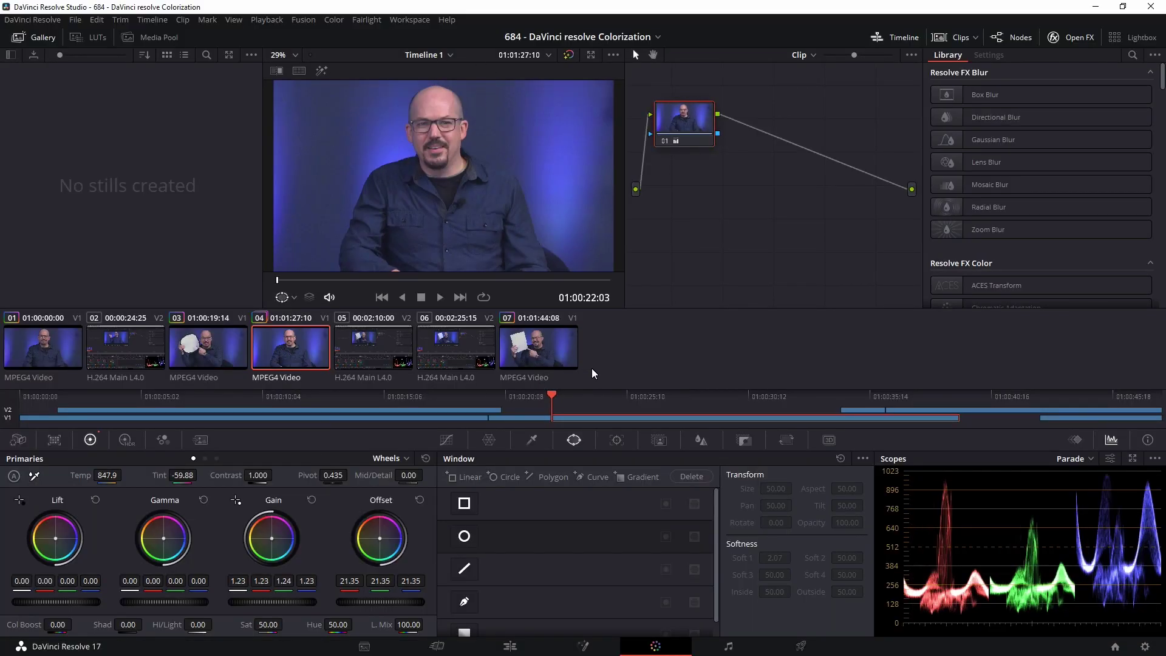
pyautogui.scroll(5, 440, 177)
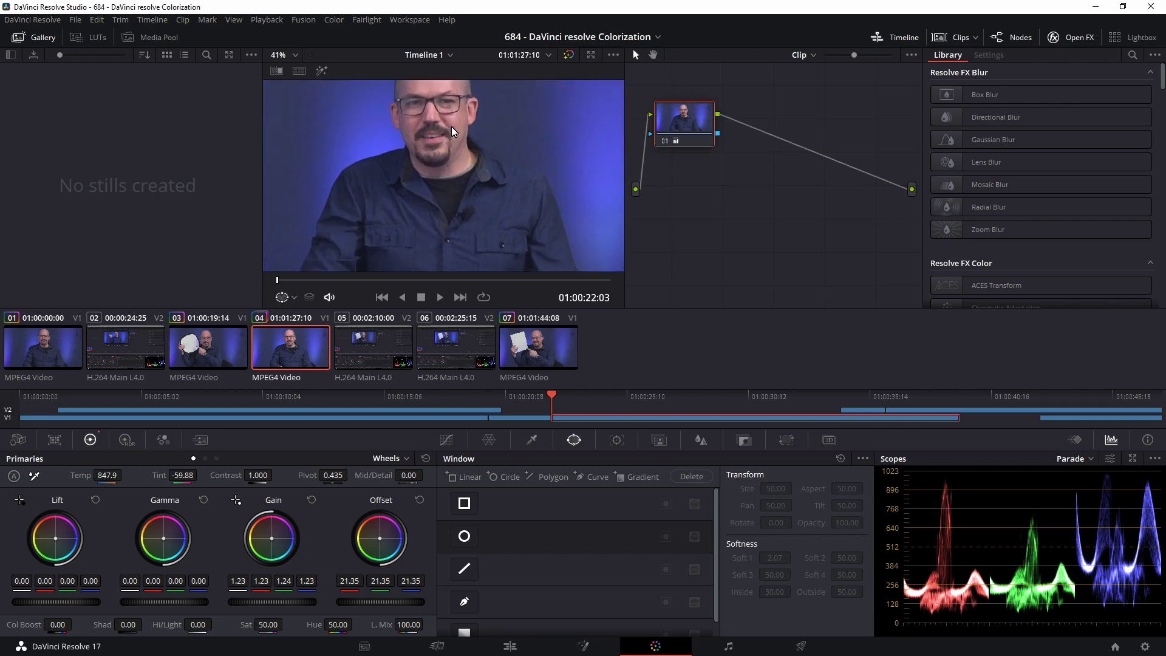
# Zoom and pan the viewer to frame the speaker's face
pyautogui.scroll(1, 450, 127)
pyautogui.rightClick(455, 229)
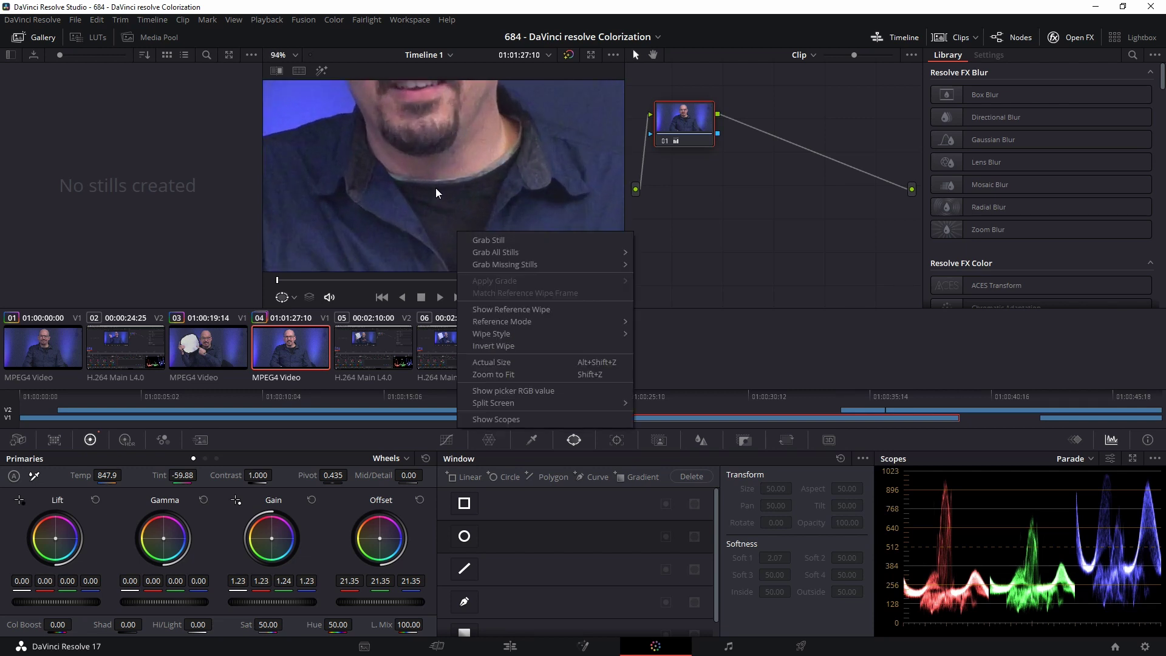
pyautogui.click(454, 147)
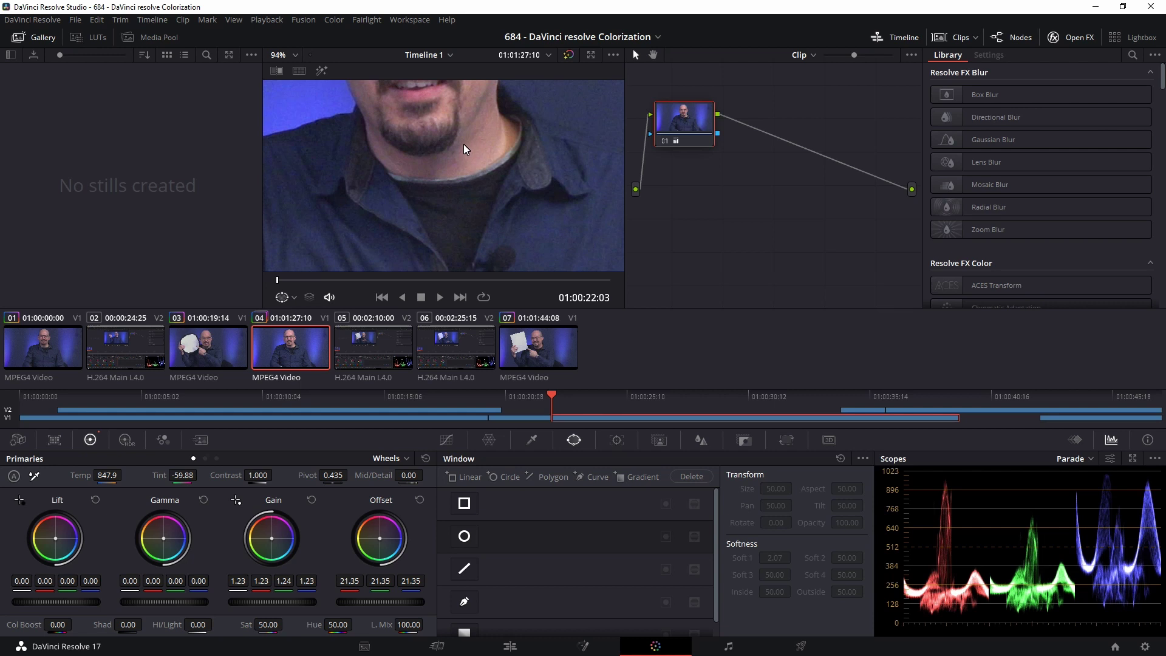
pyautogui.moveTo(463, 144); pyautogui.dragTo(498, 281)
pyautogui.scroll(-1, 479, 200)
pyautogui.scroll(-1, 478, 205)
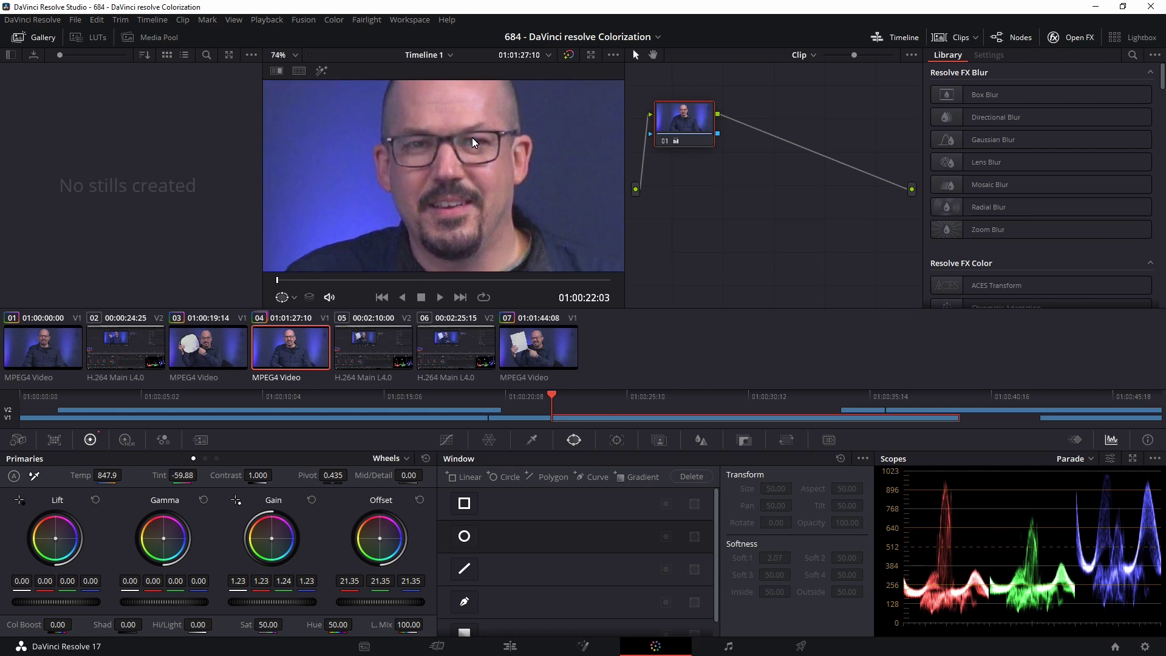
pyautogui.scroll(-1, 472, 138)
pyautogui.moveTo(472, 137); pyautogui.dragTo(466, 158)
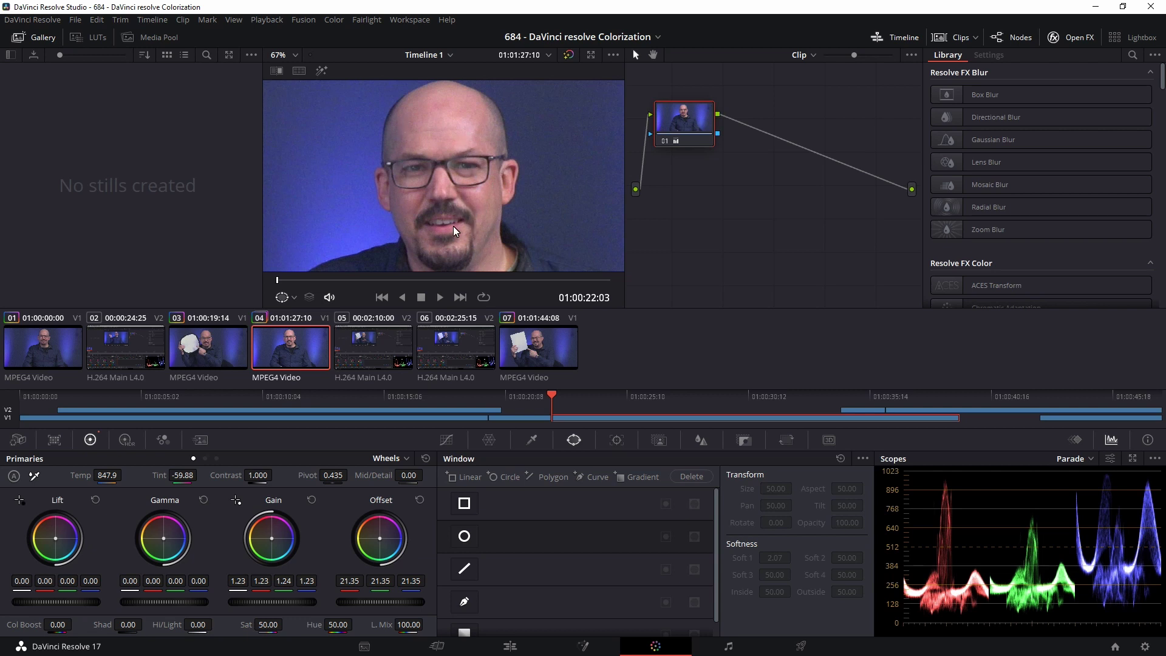
# Inspect the skin up close and add parallel node 02 through a Layer Mixer
pyautogui.scroll(5, 402, 254)
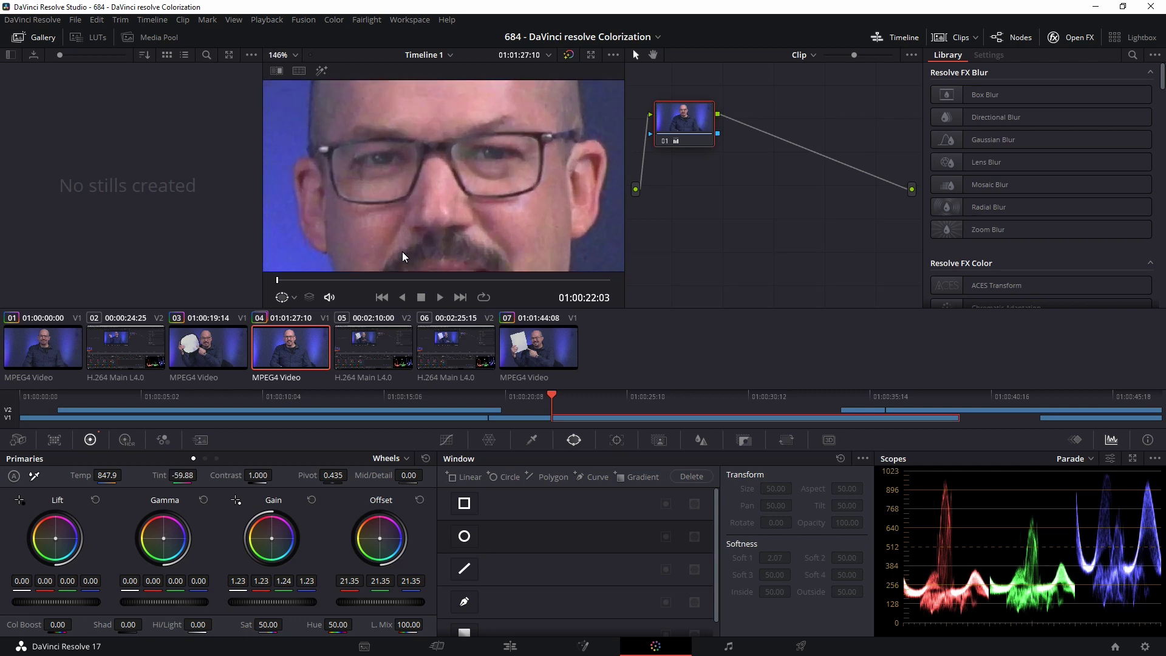
pyautogui.scroll(-2, 402, 251)
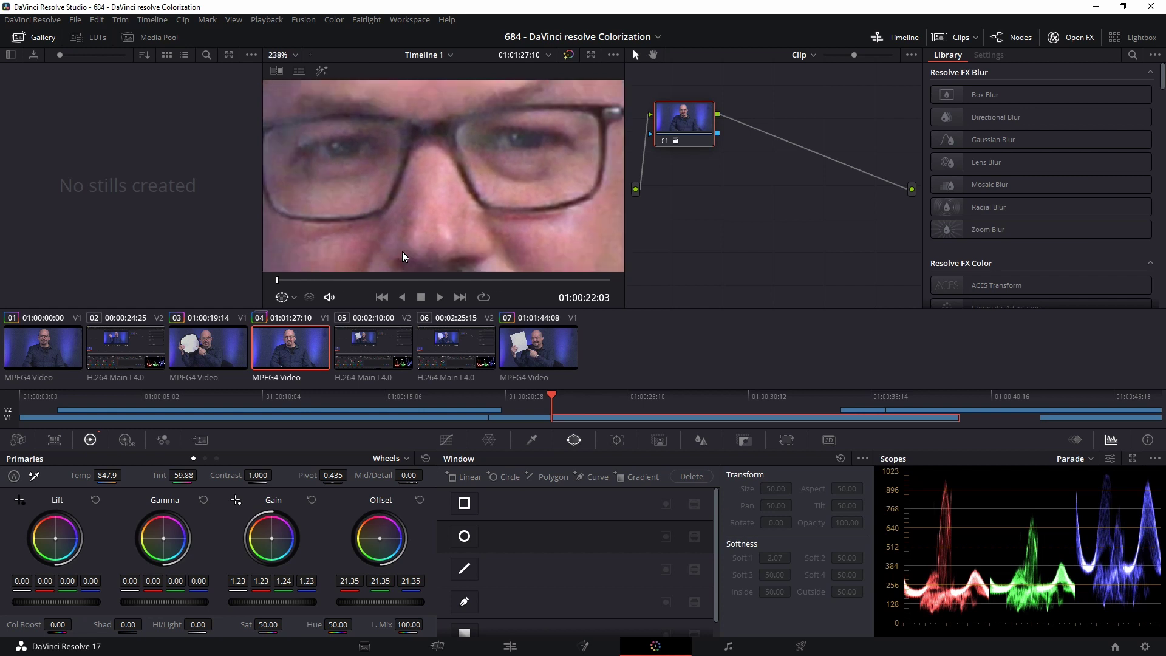
pyautogui.scroll(-5, 402, 251)
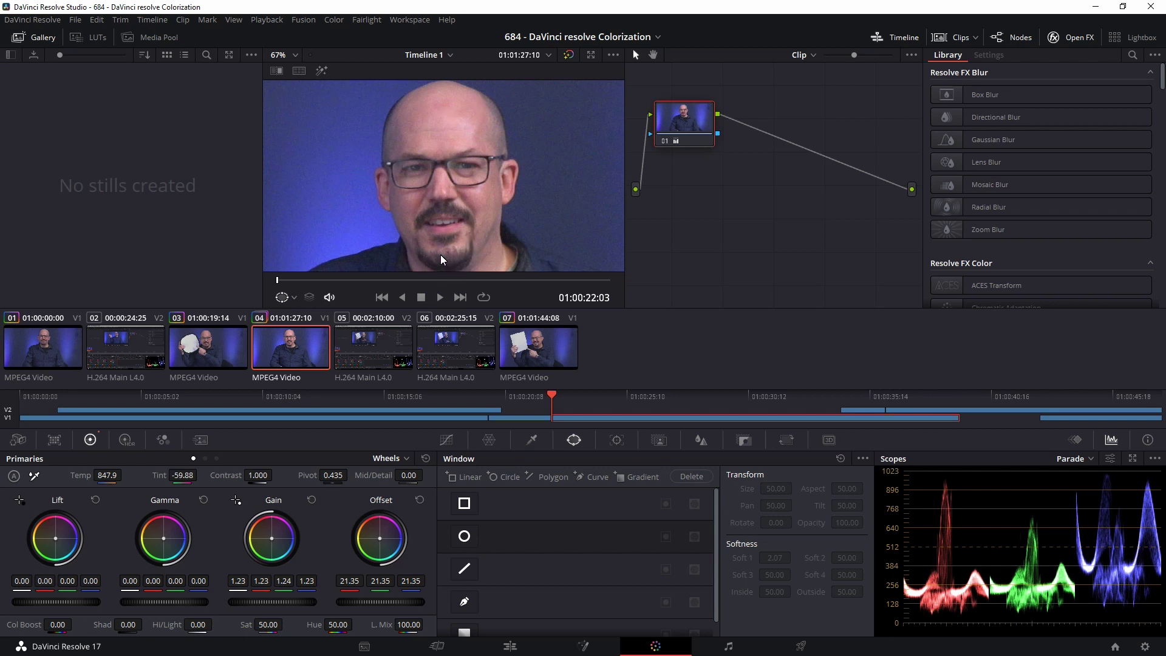
pyautogui.scroll(4, 469, 235)
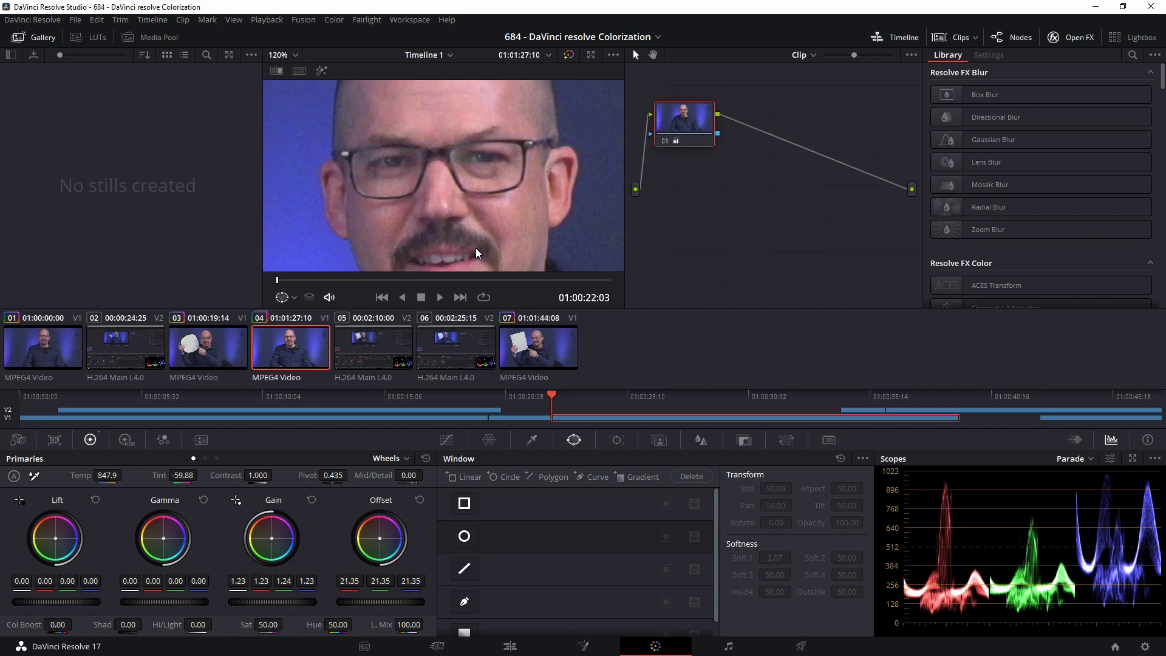
pyautogui.scroll(5, 452, 185)
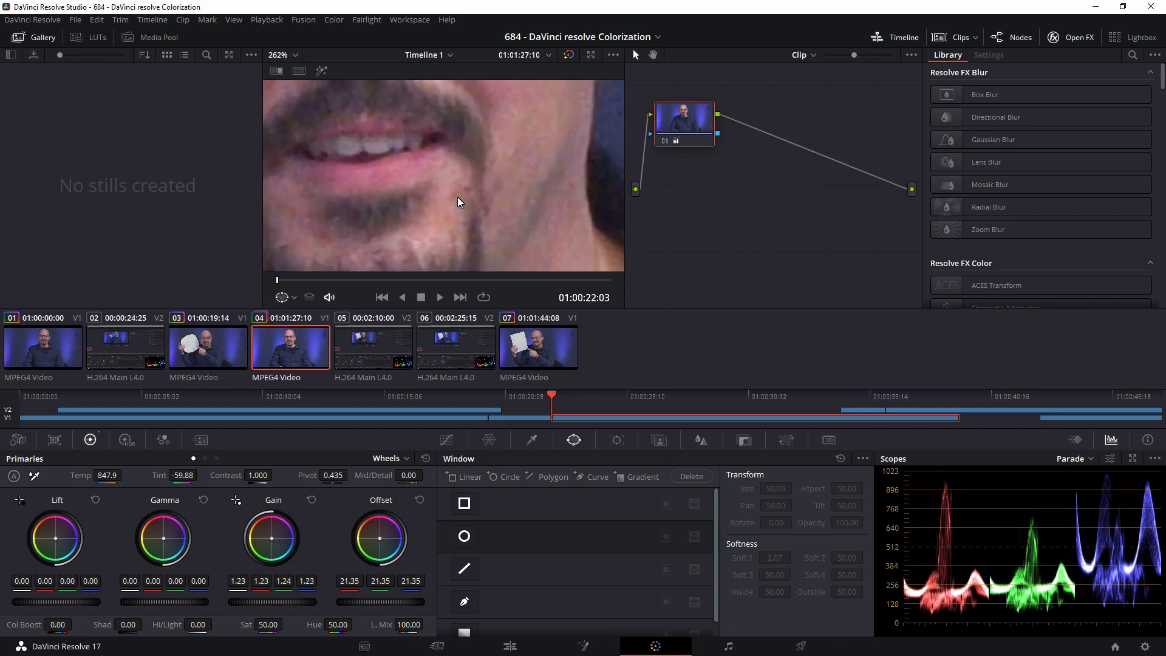
pyautogui.scroll(-5, 469, 198)
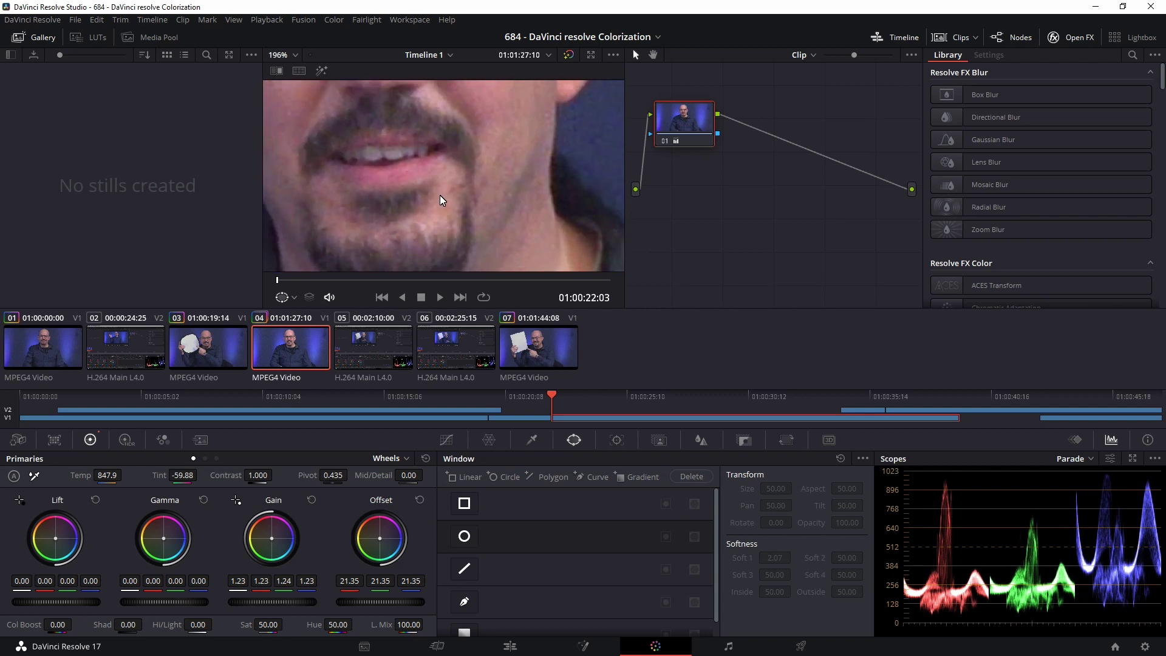
pyautogui.scroll(4, 385, 208)
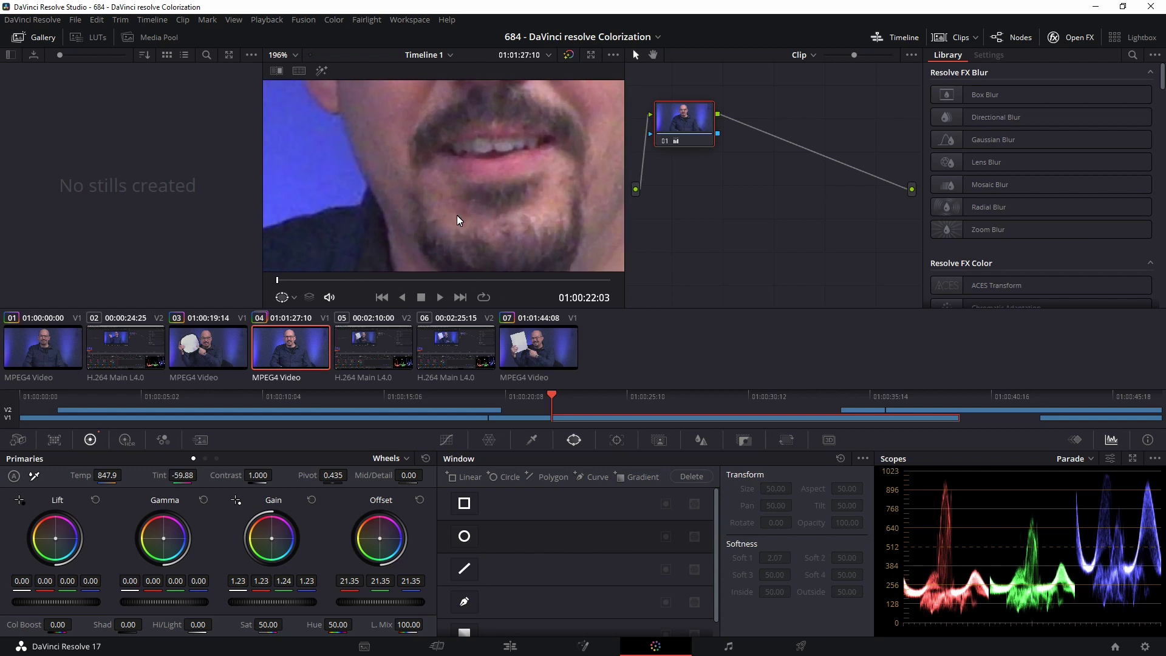
pyautogui.scroll(-4, 456, 215)
pyautogui.scroll(-2, 470, 179)
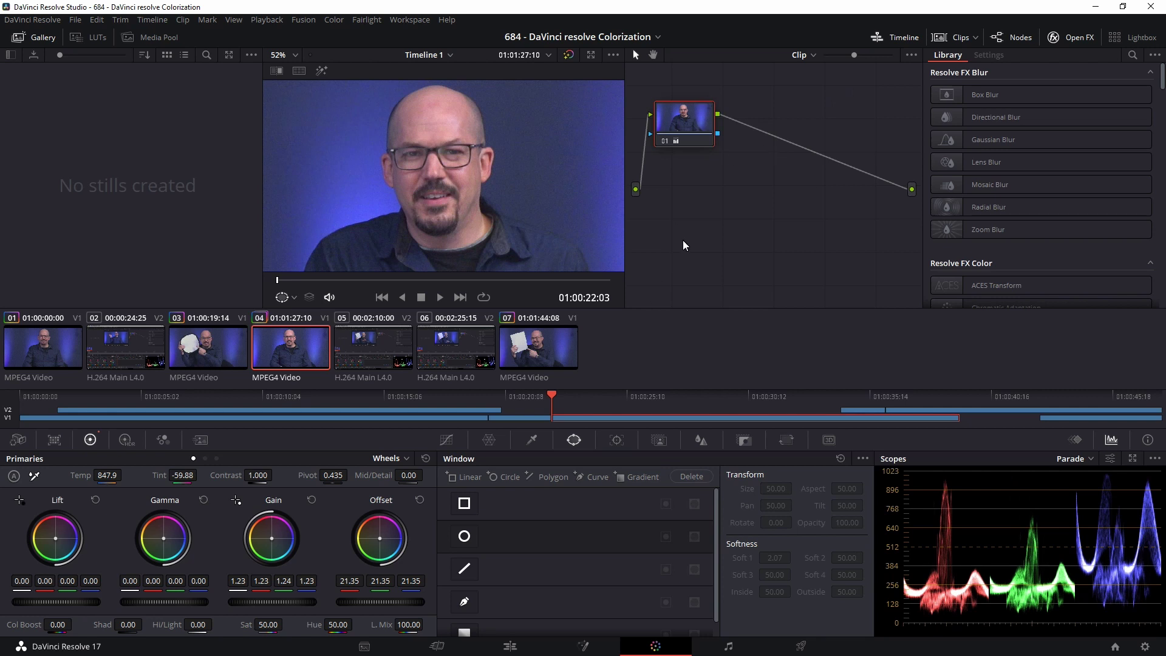
pyautogui.hotkey('alt', 'l')
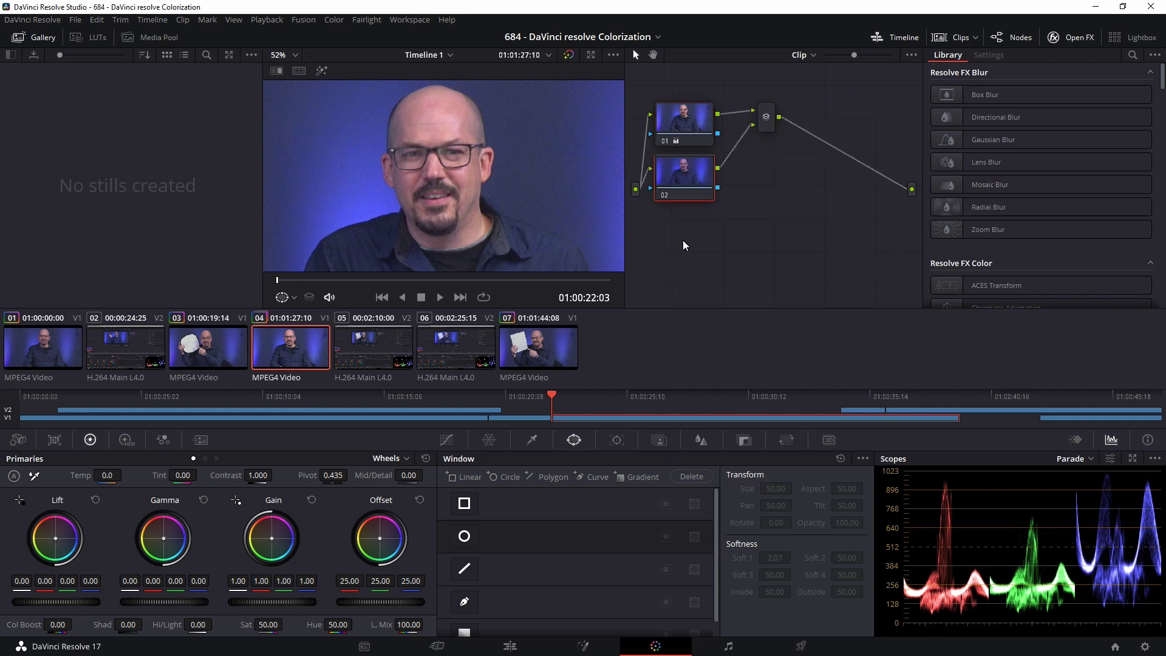
# On node 02, fit a soft-edged circle window over the speaker's face and scrub to check it
pyautogui.moveTo(664, 181); pyautogui.dragTo(696, 191)
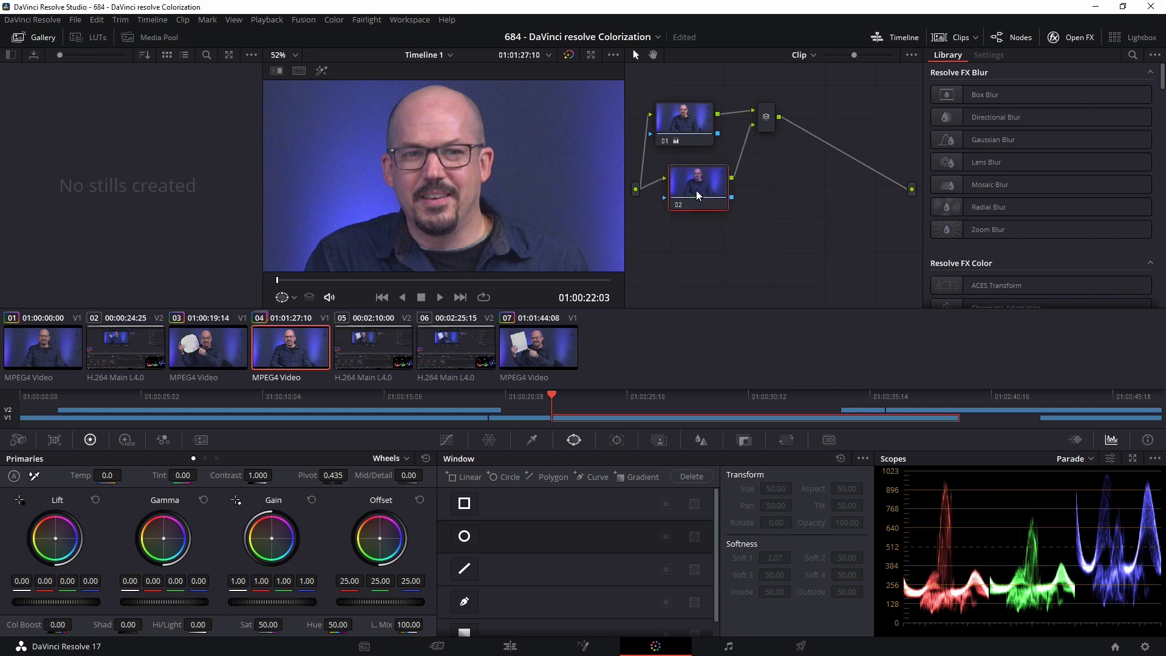
pyautogui.click(679, 117)
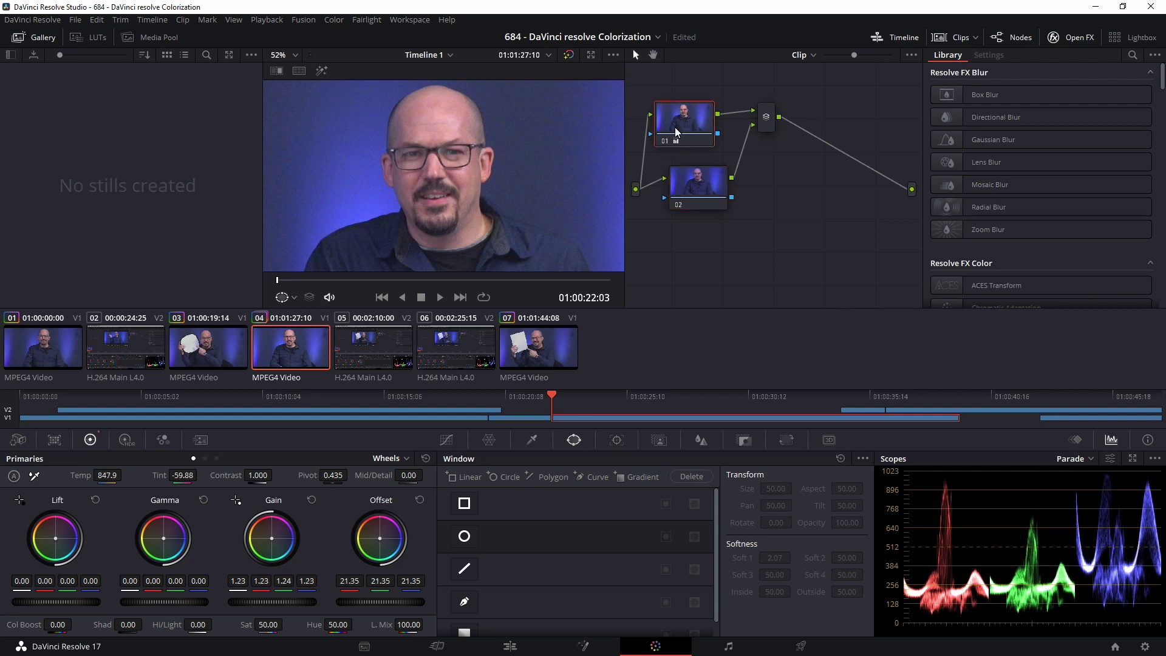
pyautogui.click(697, 189)
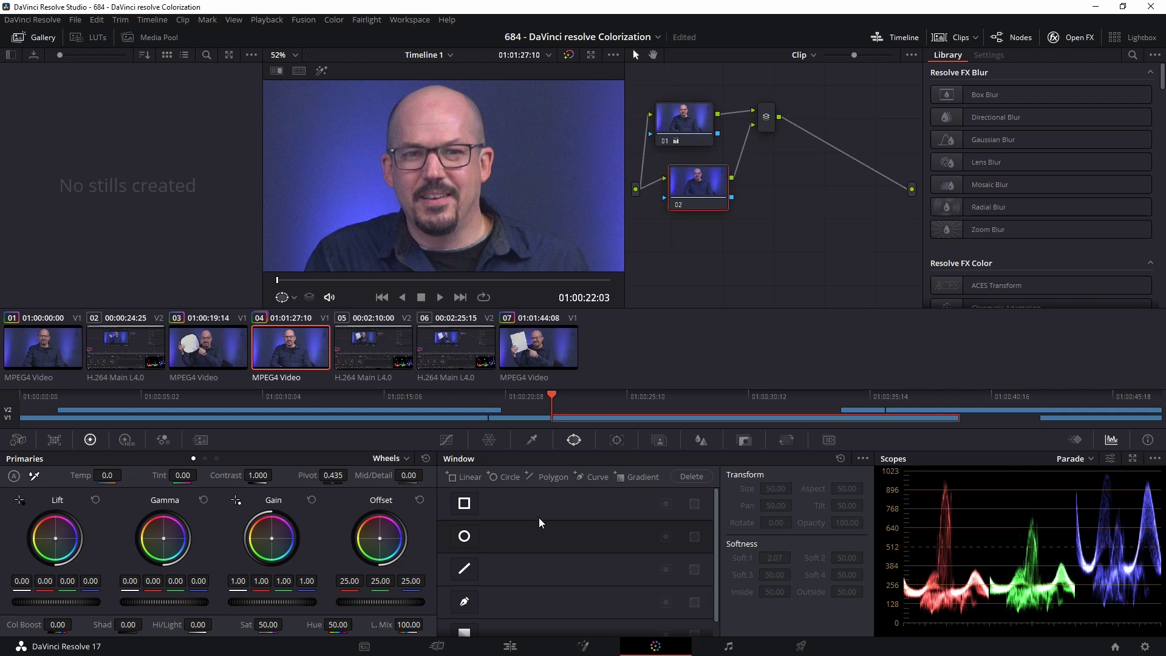
pyautogui.click(465, 536)
pyautogui.scroll(-1, 474, 216)
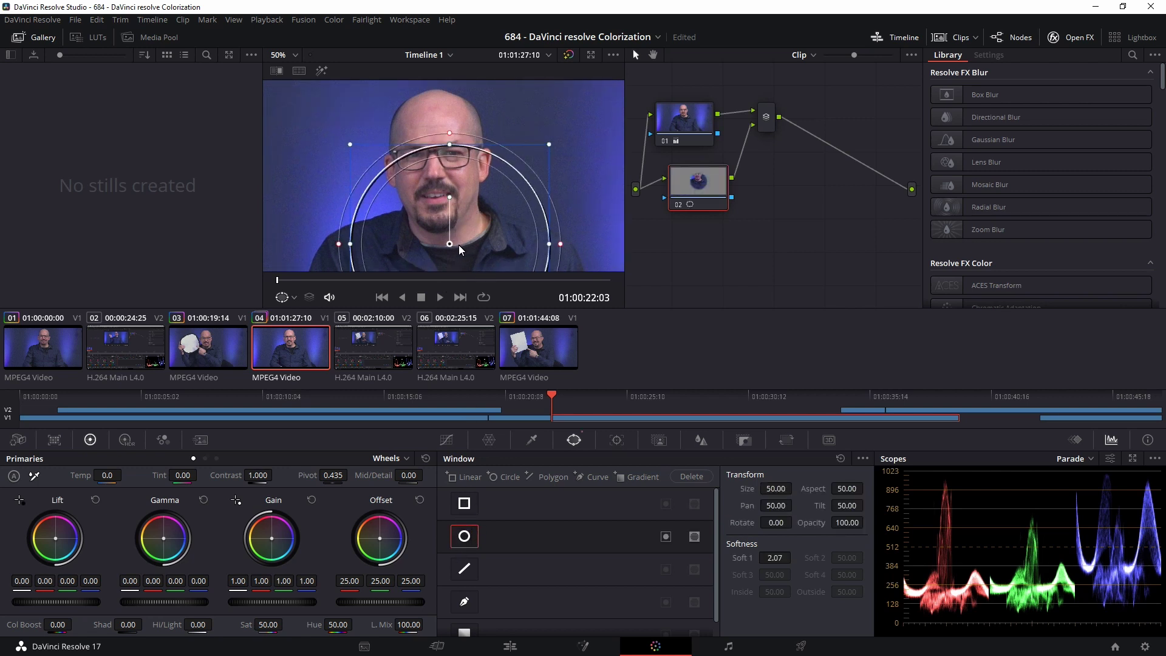
pyautogui.moveTo(450, 245); pyautogui.dragTo(436, 164)
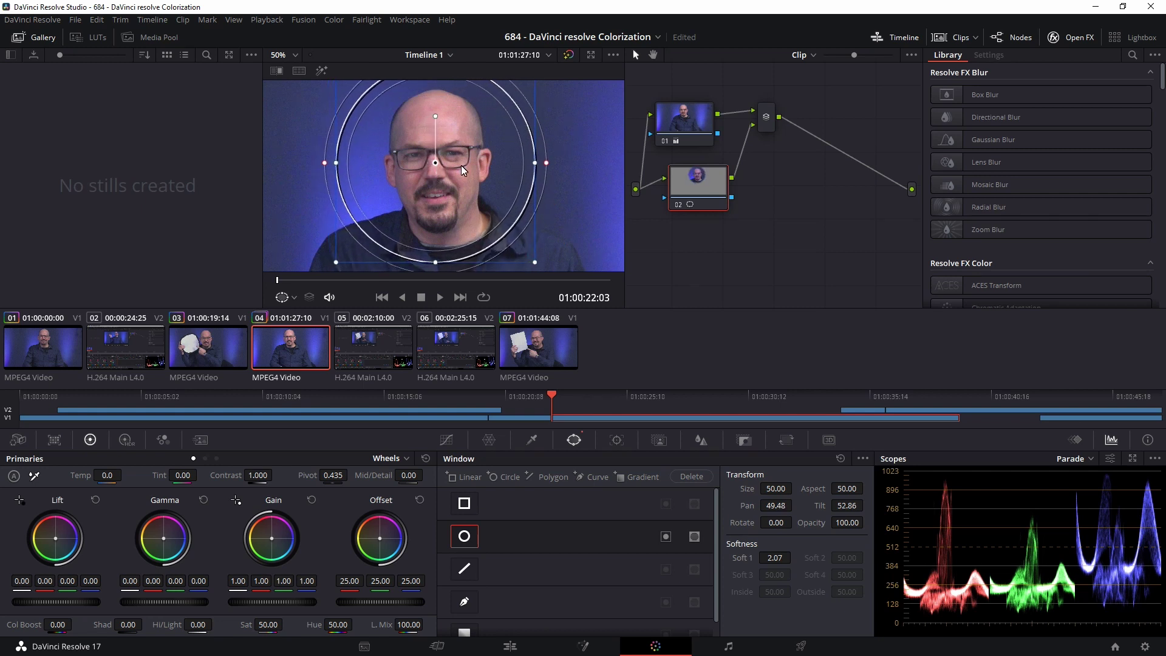
pyautogui.moveTo(546, 163); pyautogui.dragTo(436, 164)
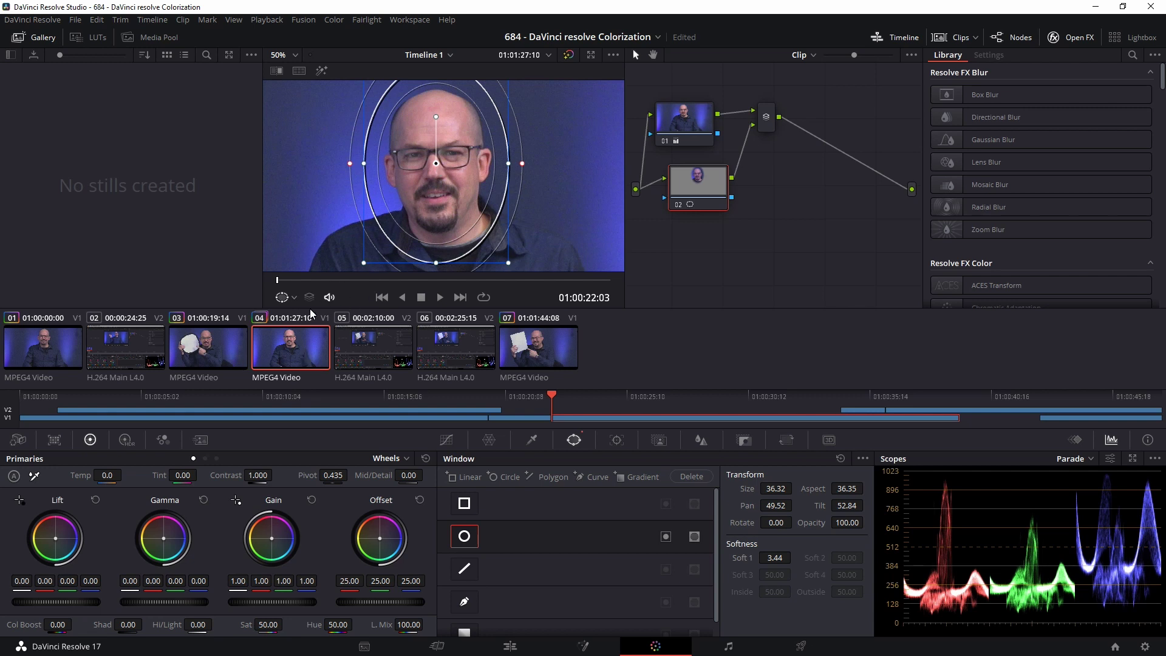
pyautogui.moveTo(278, 282); pyautogui.dragTo(239, 296)
pyautogui.moveTo(280, 281)
pyautogui.mouseDown()
pyautogui.moveTo(360, 284)
pyautogui.moveTo(259, 289)
pyautogui.mouseUp()
# Stop and undo the failed forward track, returning to the clip's first frame
pyautogui.click(618, 442)
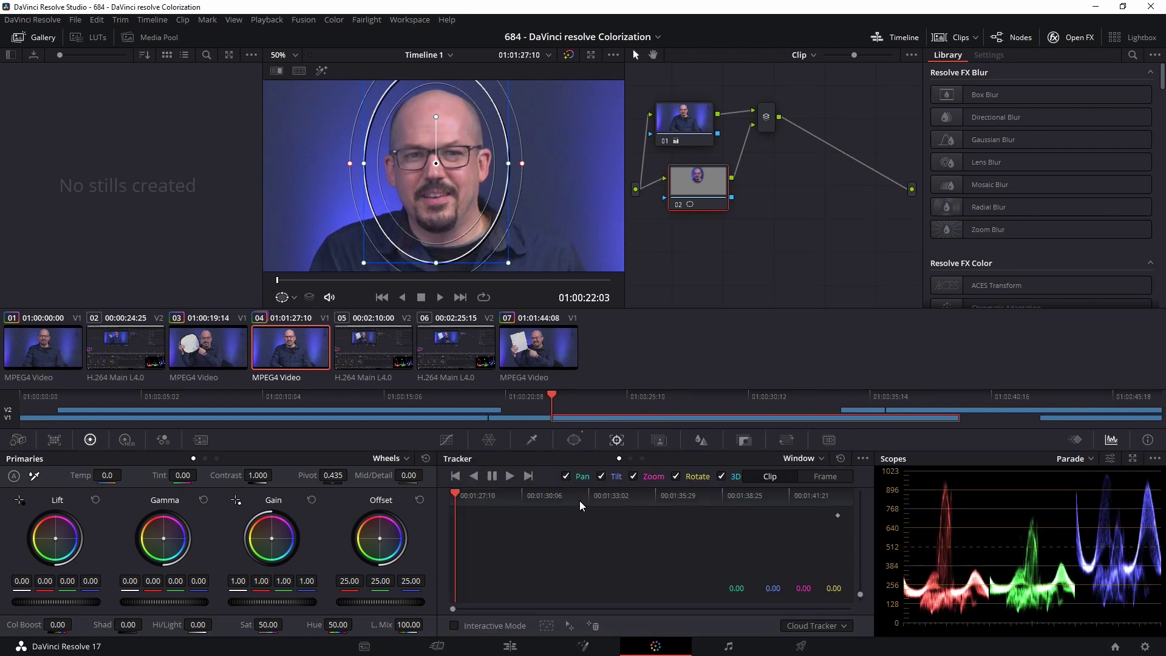
pyautogui.click(531, 480)
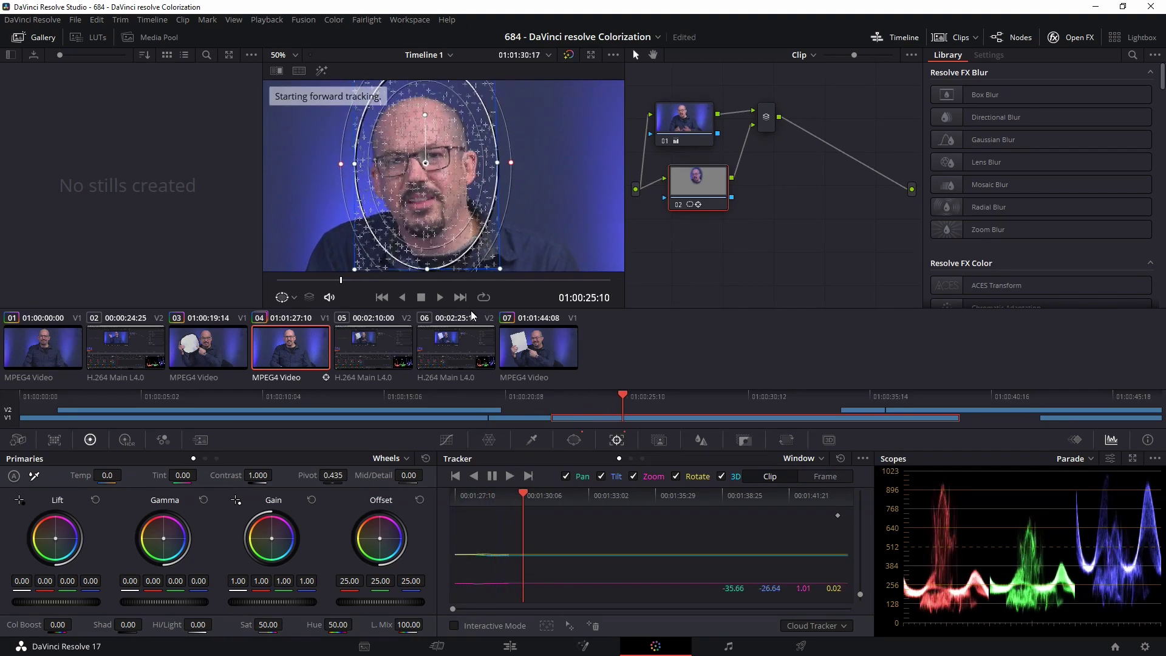
pyautogui.scroll(-2, 473, 219)
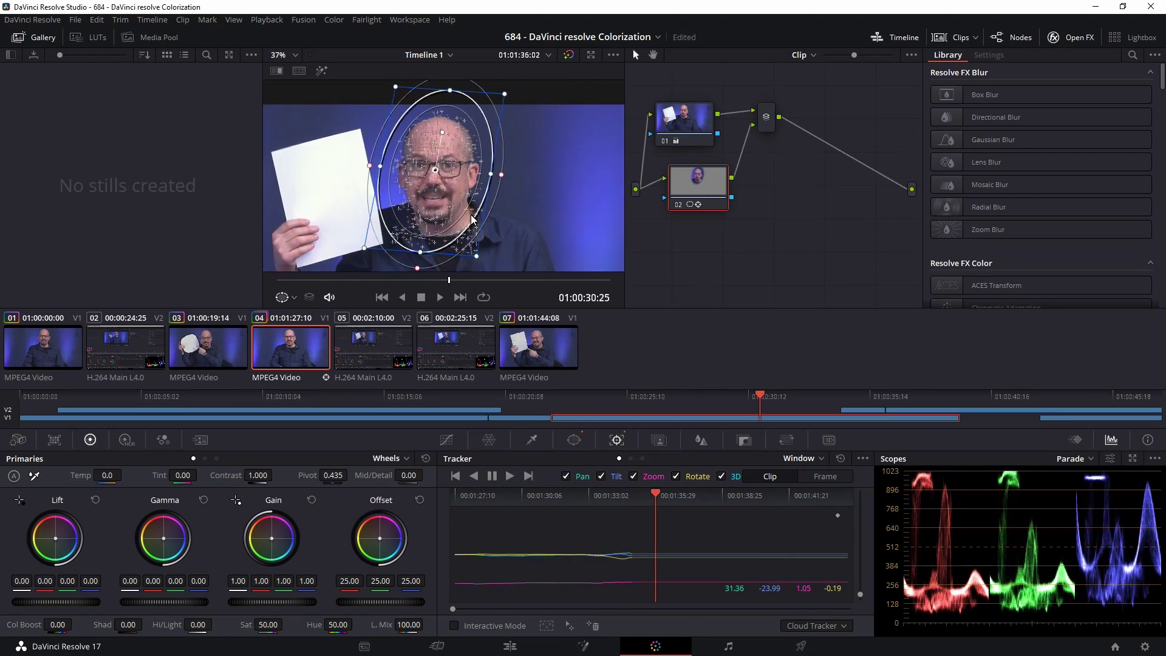
pyautogui.scroll(-1, 472, 218)
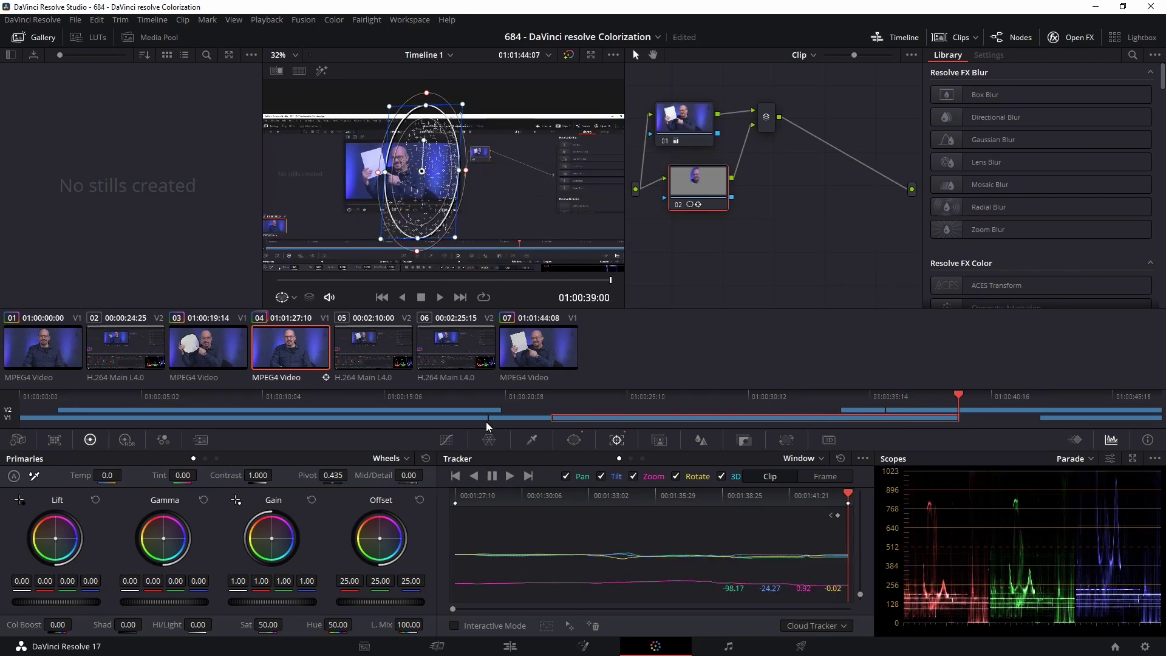
pyautogui.click(491, 476)
pyautogui.hotkey('ctrl', 'z')
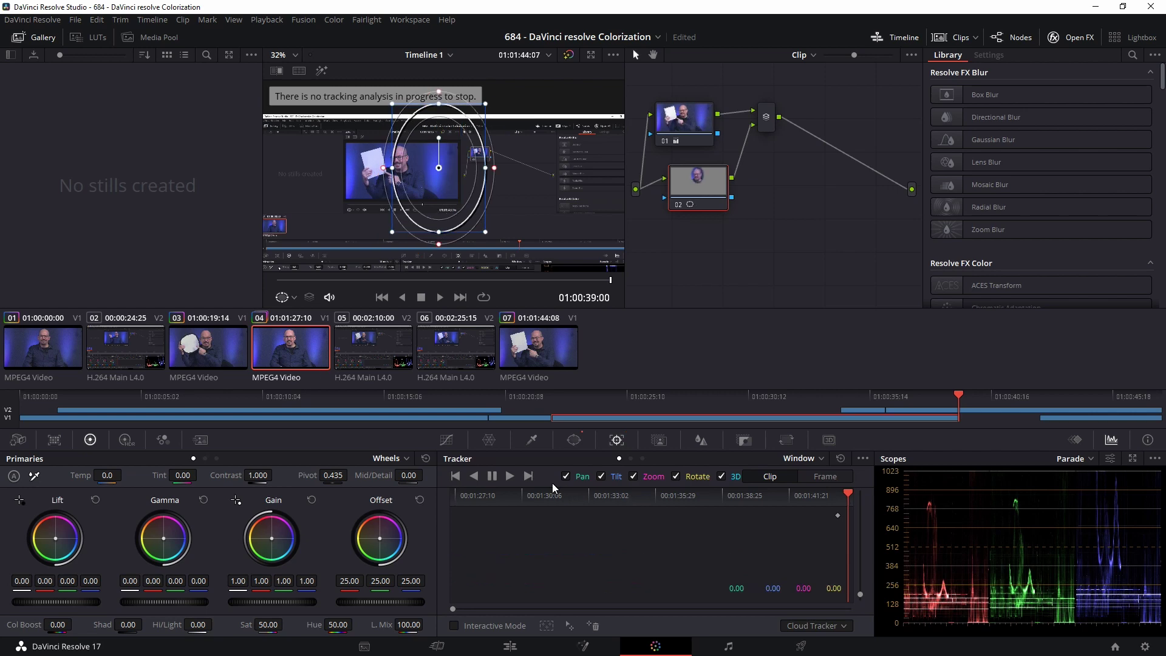
pyautogui.press('Home')
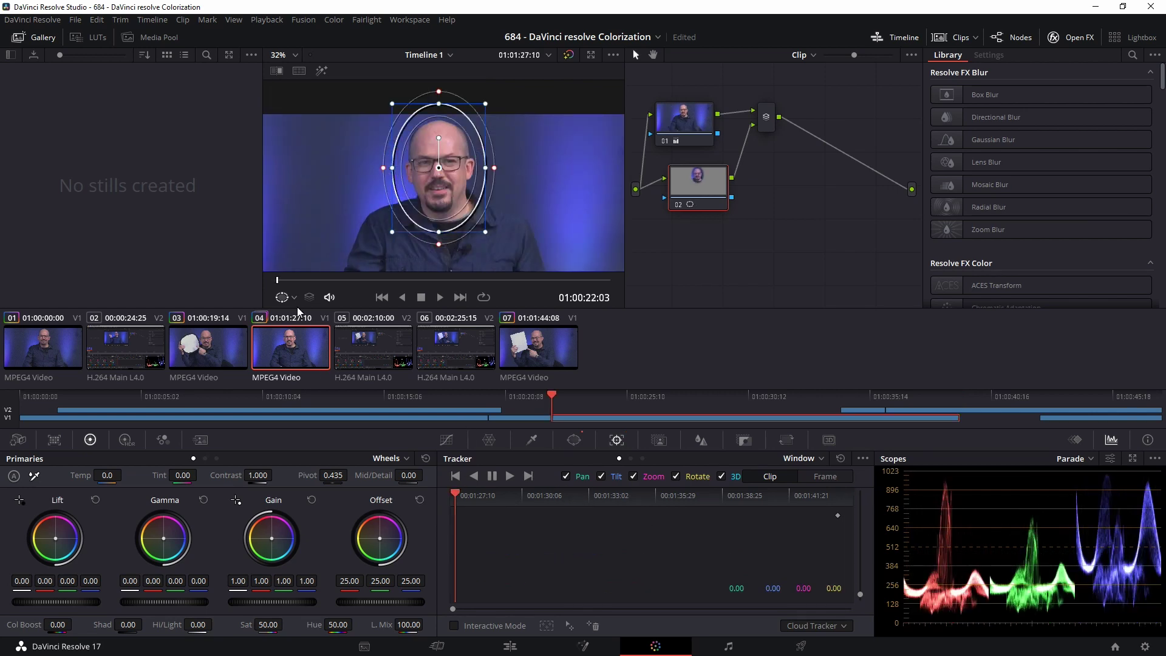
pyautogui.moveTo(278, 280)
pyautogui.mouseDown()
pyautogui.moveTo(325, 281)
pyautogui.moveTo(280, 281)
pyautogui.mouseUp()
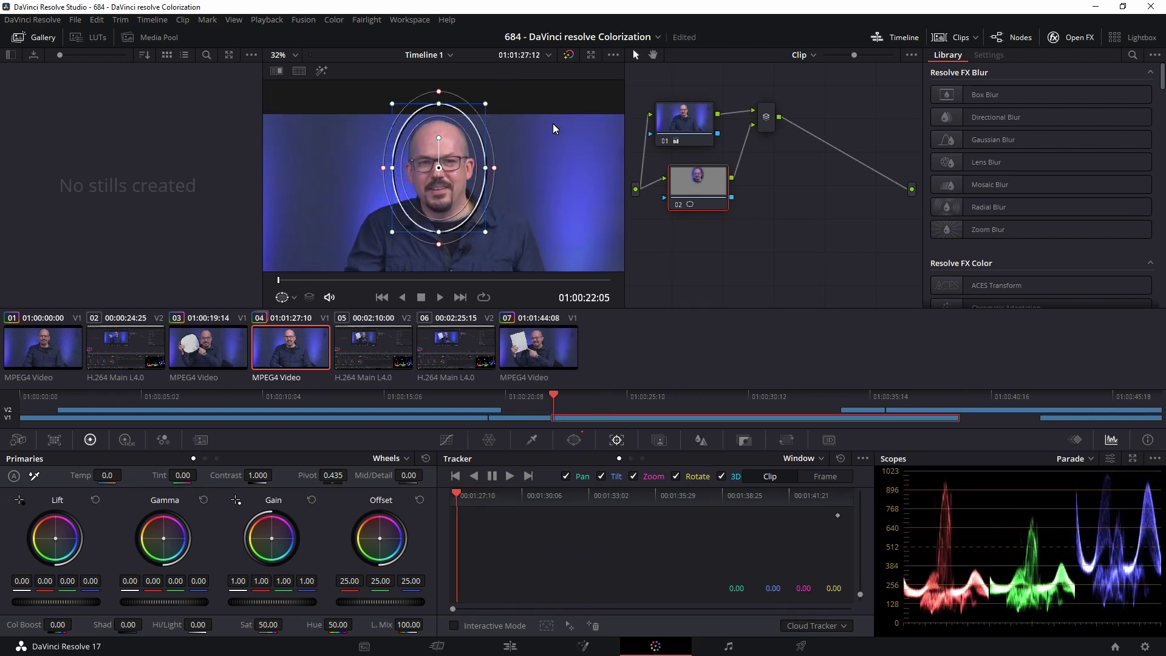
pyautogui.click(455, 495)
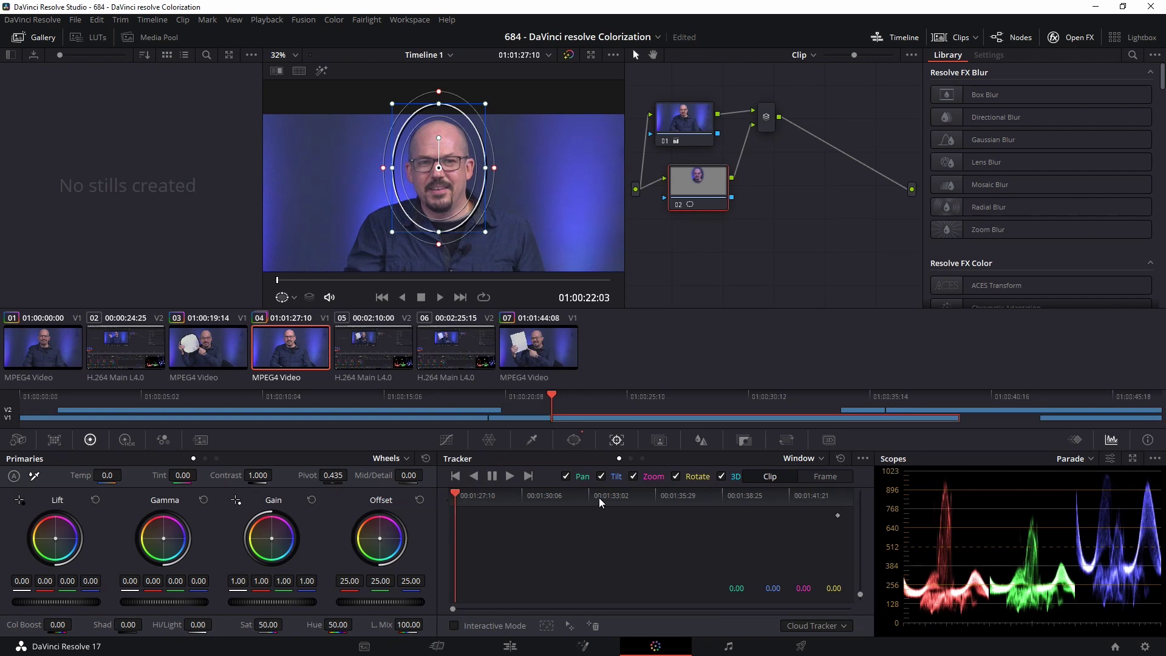
# Disable Rotate, Zoom and Tilt, then track the face window forward with pan only
pyautogui.click(677, 476)
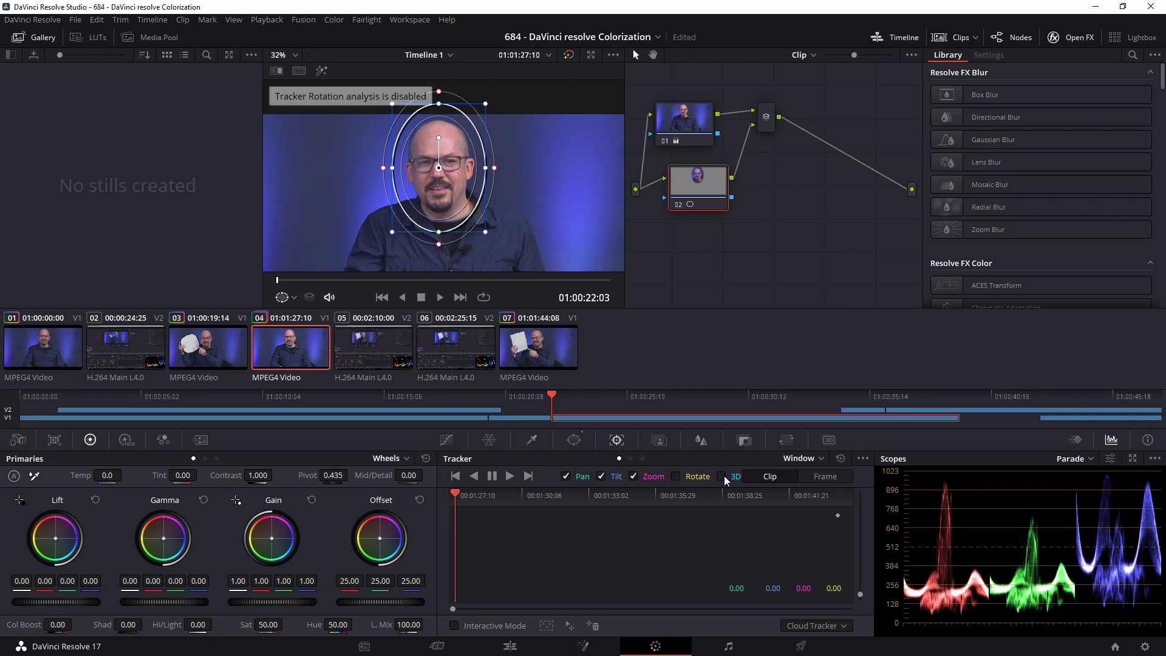
pyautogui.click(634, 477)
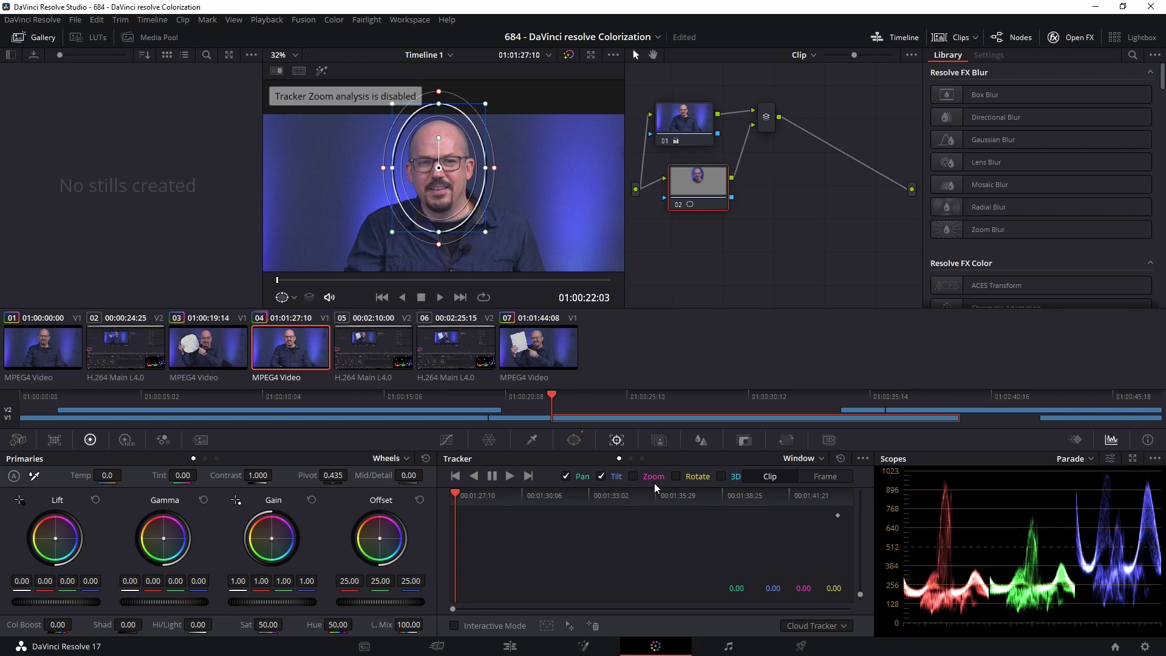
pyautogui.click(602, 477)
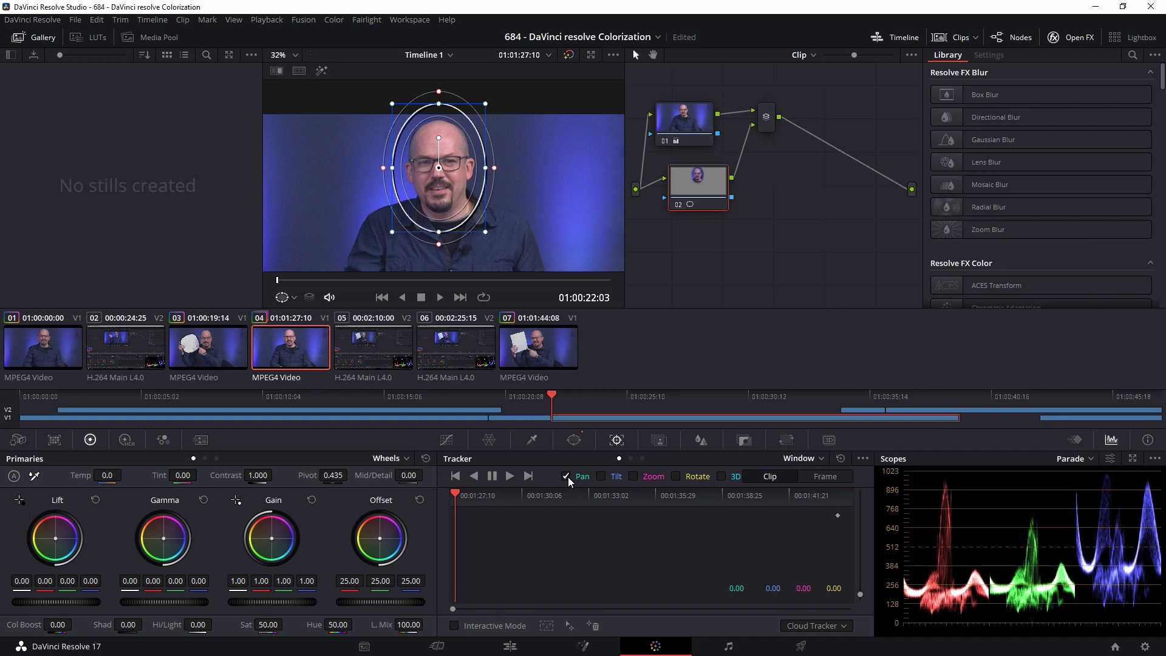
pyautogui.click(509, 476)
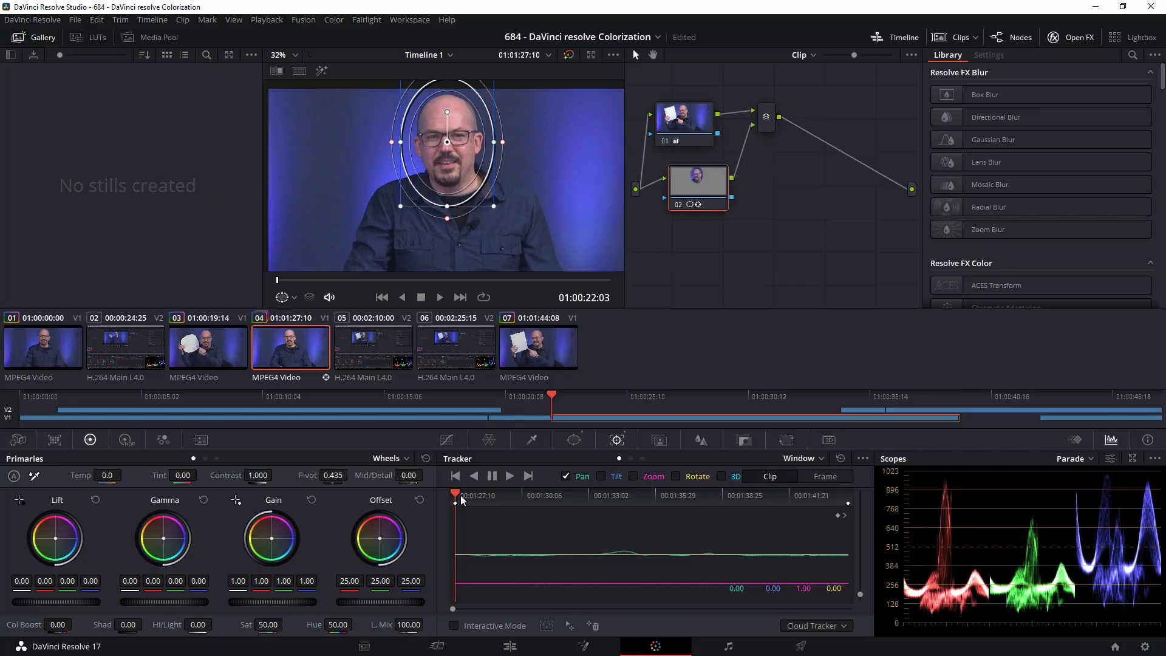
pyautogui.moveTo(457, 499); pyautogui.dragTo(410, 495)
pyautogui.click(574, 439)
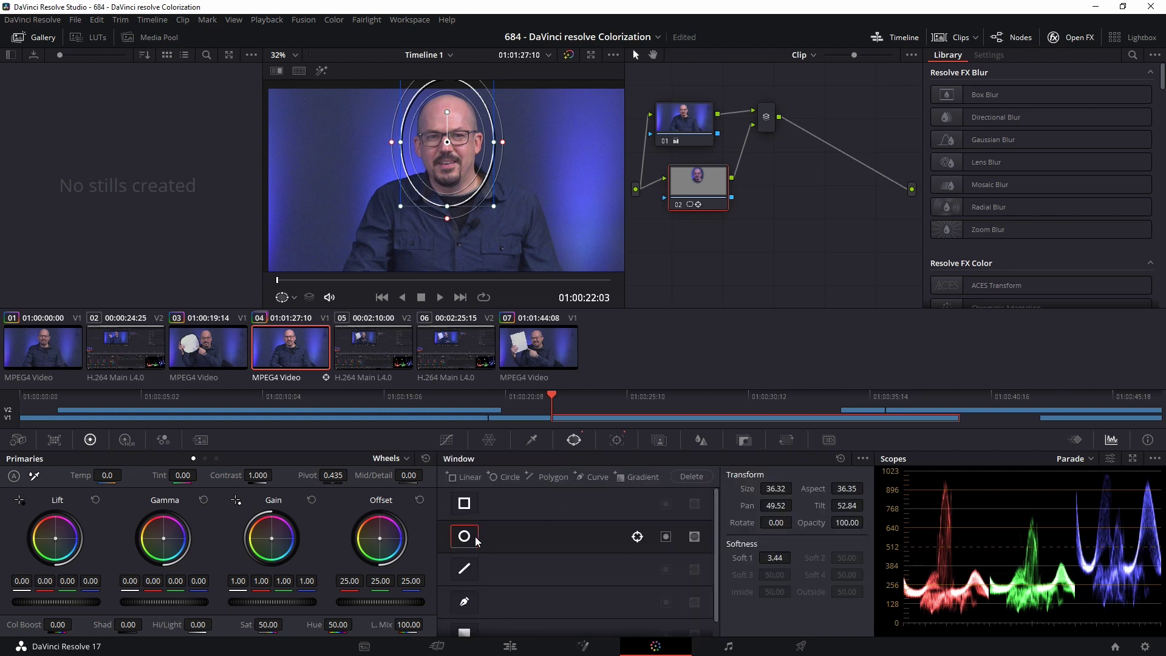
# Lower Mid/Detail inside the face window to about -76.5 to soften the skin
pyautogui.moveTo(286, 600); pyautogui.dragTo(290, 337)
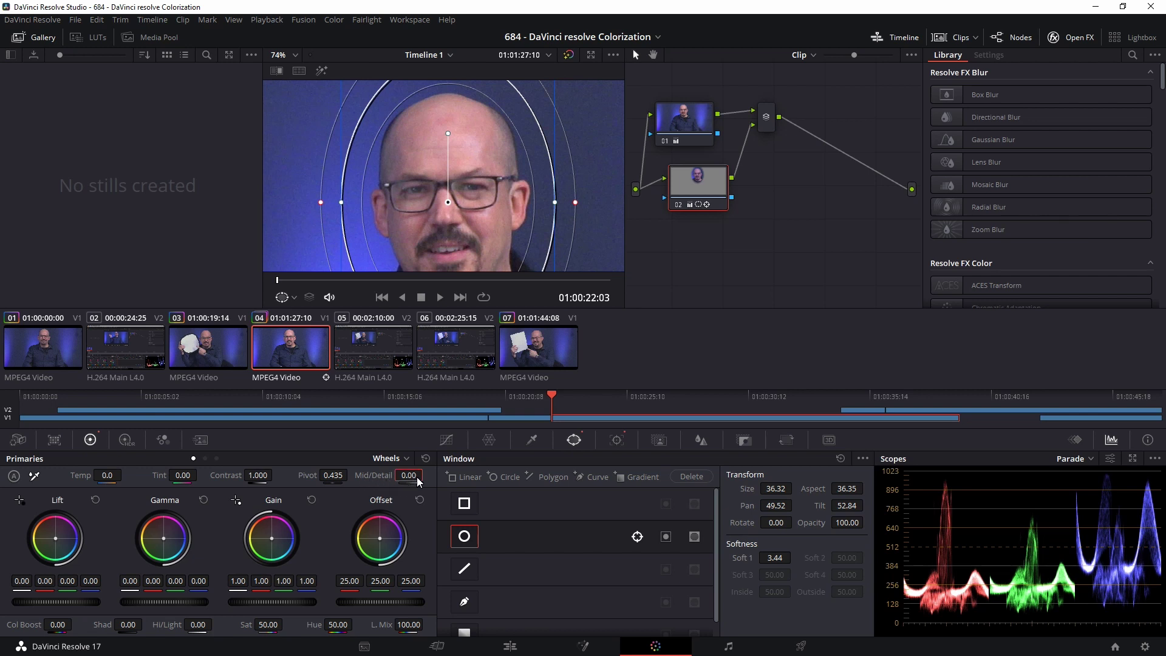
pyautogui.moveTo(417, 476); pyautogui.dragTo(325, 475)
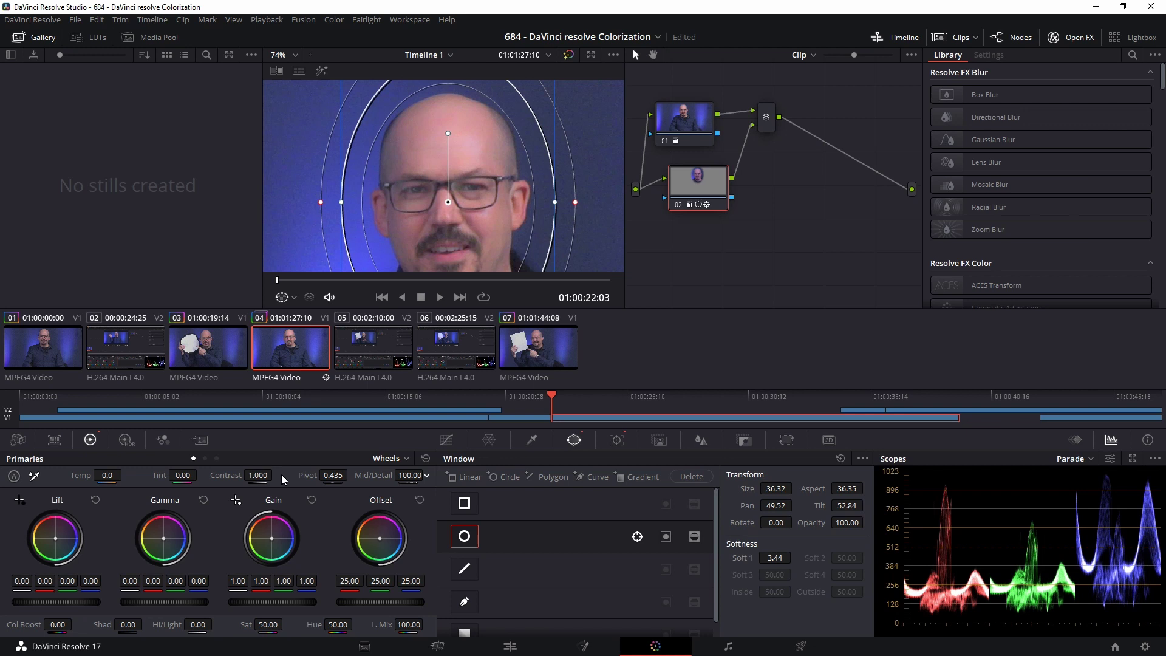
pyautogui.moveTo(281, 475); pyautogui.dragTo(283, 475)
# Zoom in on the face and review the softened skin in playback
pyautogui.scroll(-3, 452, 181)
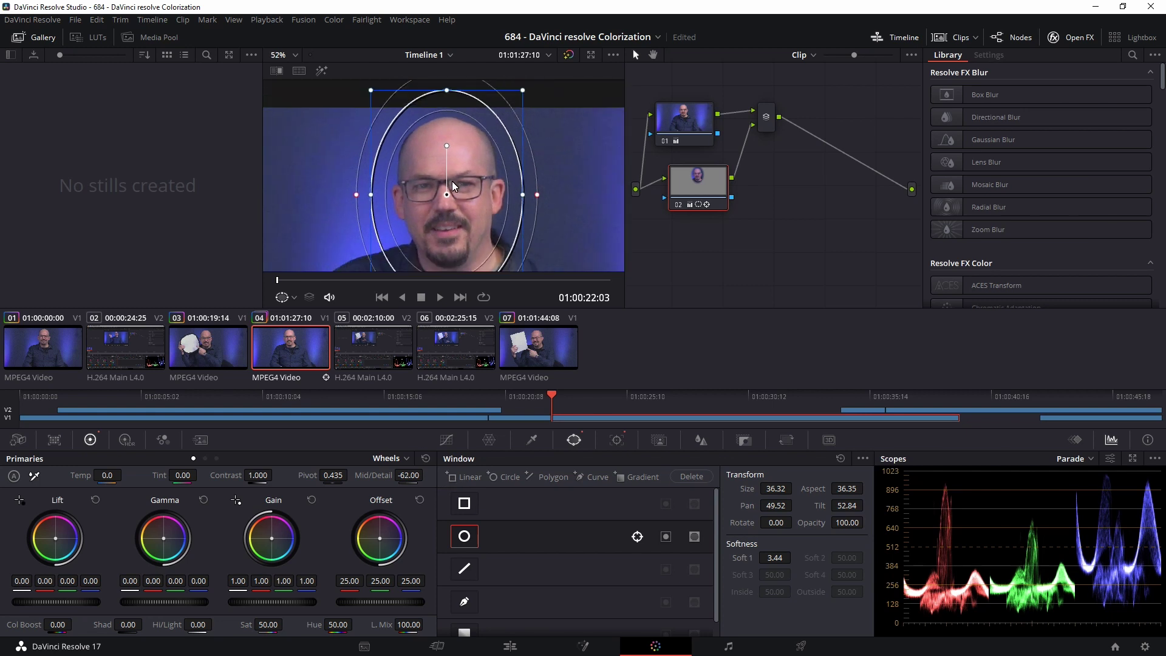
pyautogui.moveTo(453, 245); pyautogui.dragTo(454, 187)
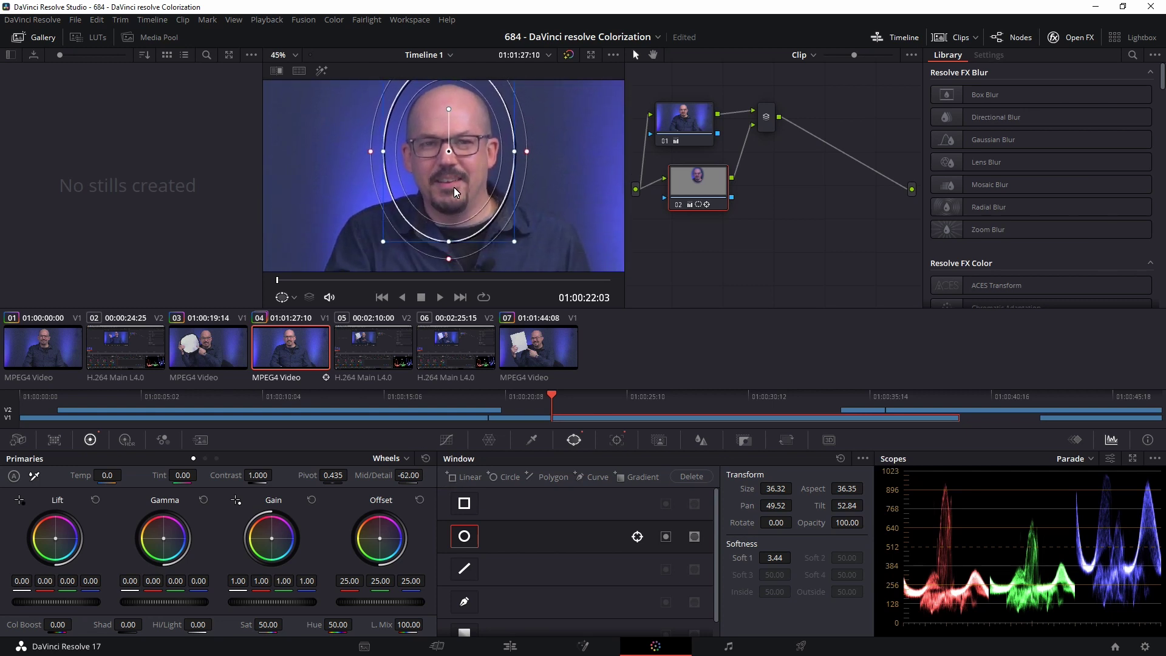
pyautogui.scroll(4, 454, 198)
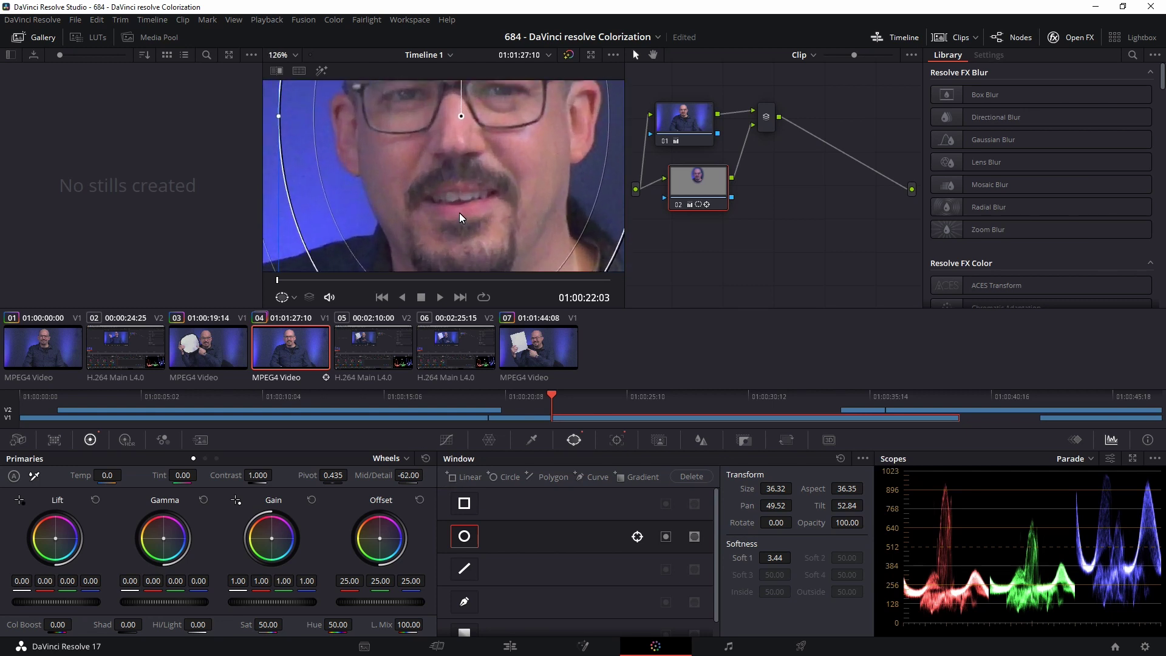
pyautogui.scroll(-2, 459, 213)
pyautogui.scroll(-3, 471, 169)
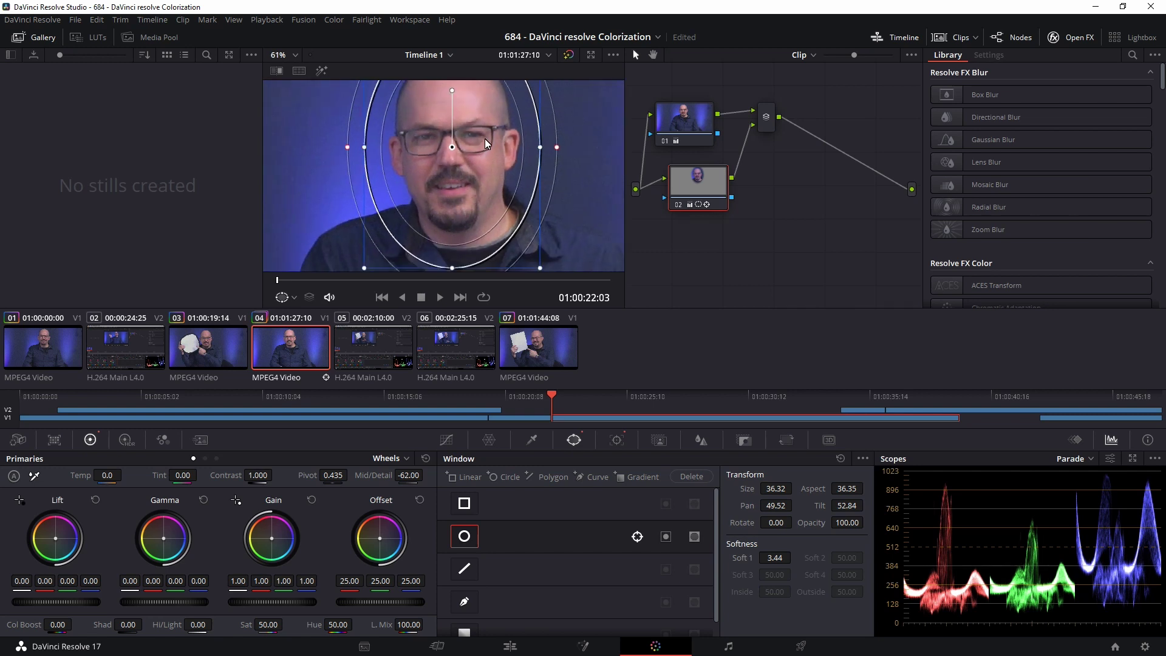
pyautogui.scroll(-2, 480, 159)
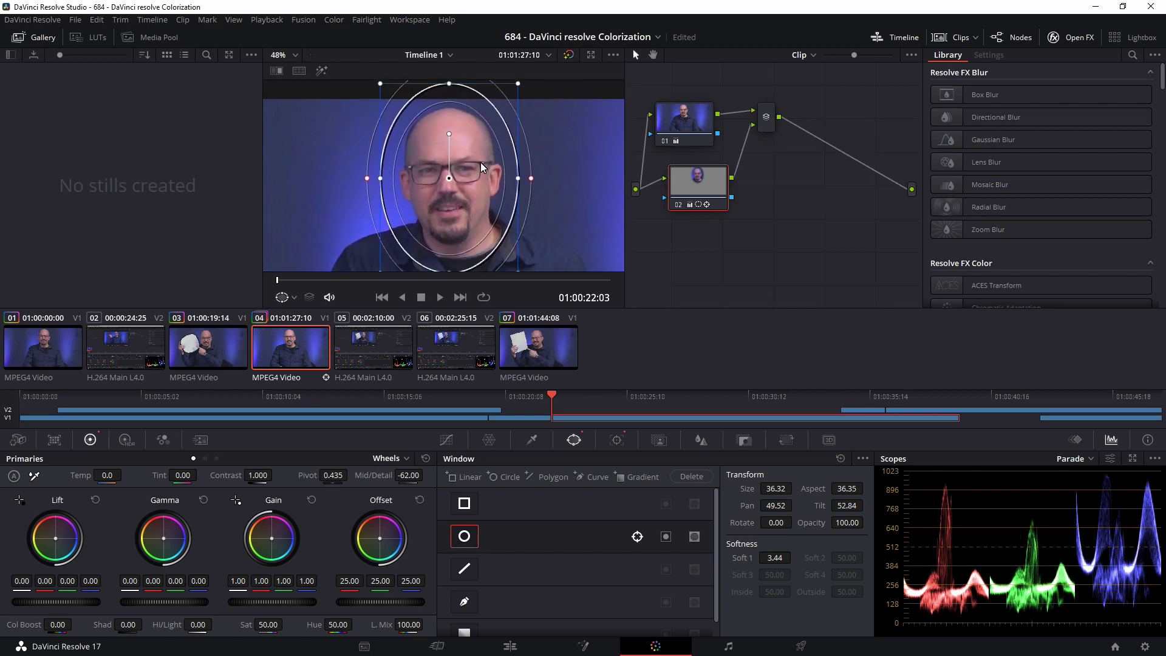
pyautogui.scroll(-2, 512, 209)
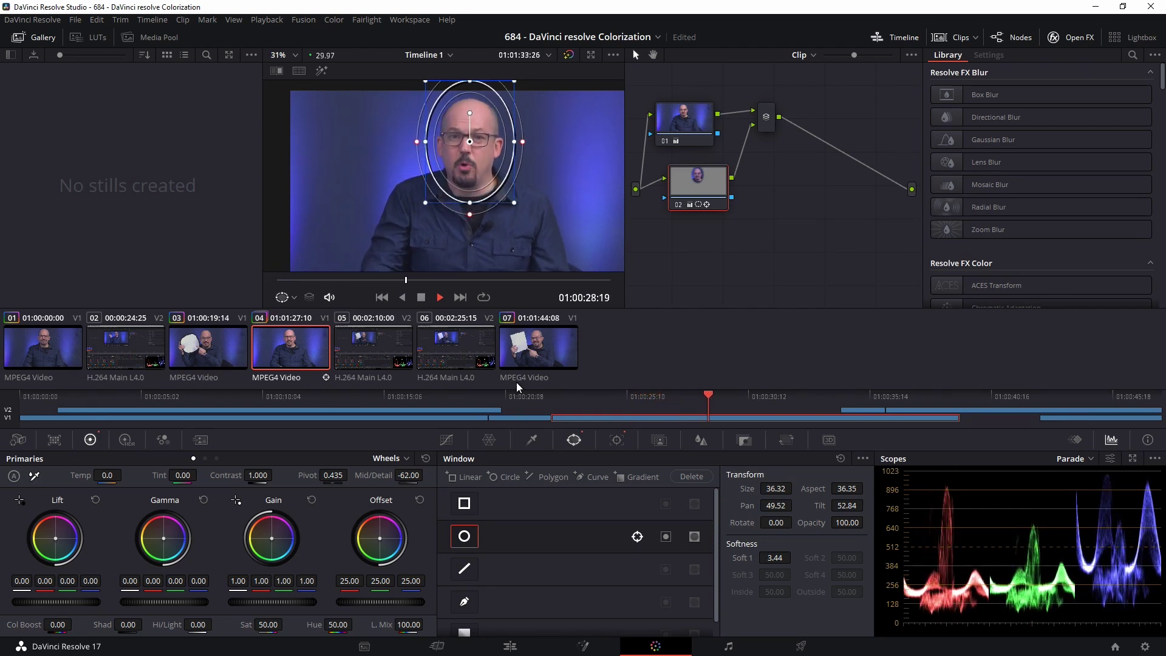
pyautogui.press('space')
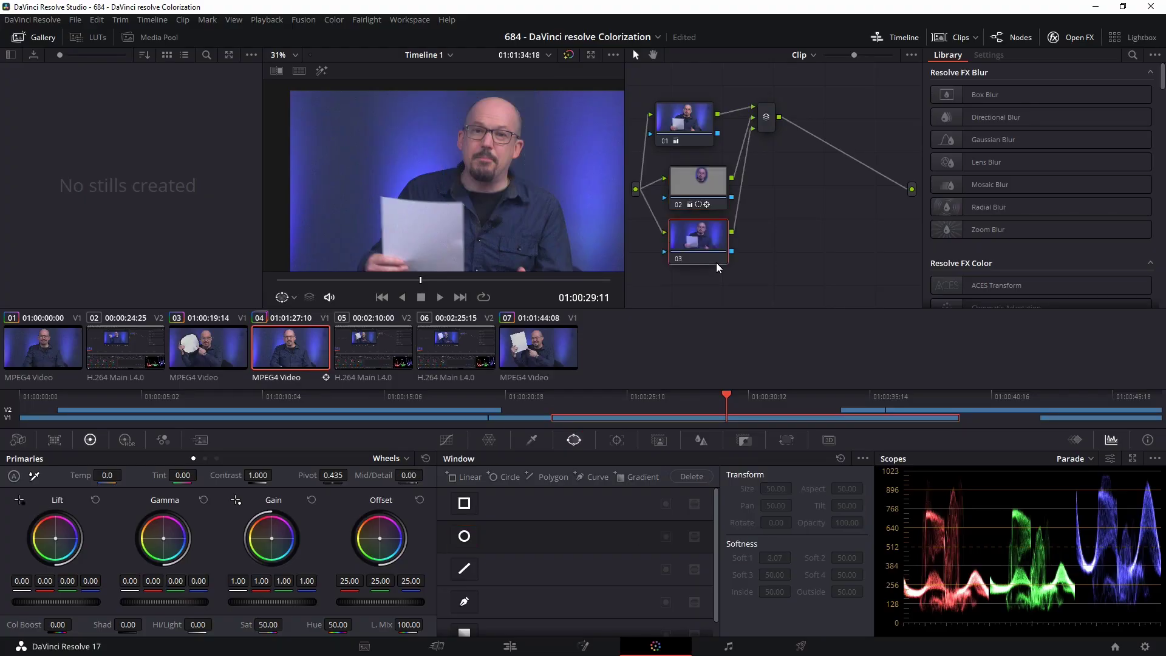
# On node 03, place a soft circle window on the forehead spot and track it forward from the start
pyautogui.click(472, 535)
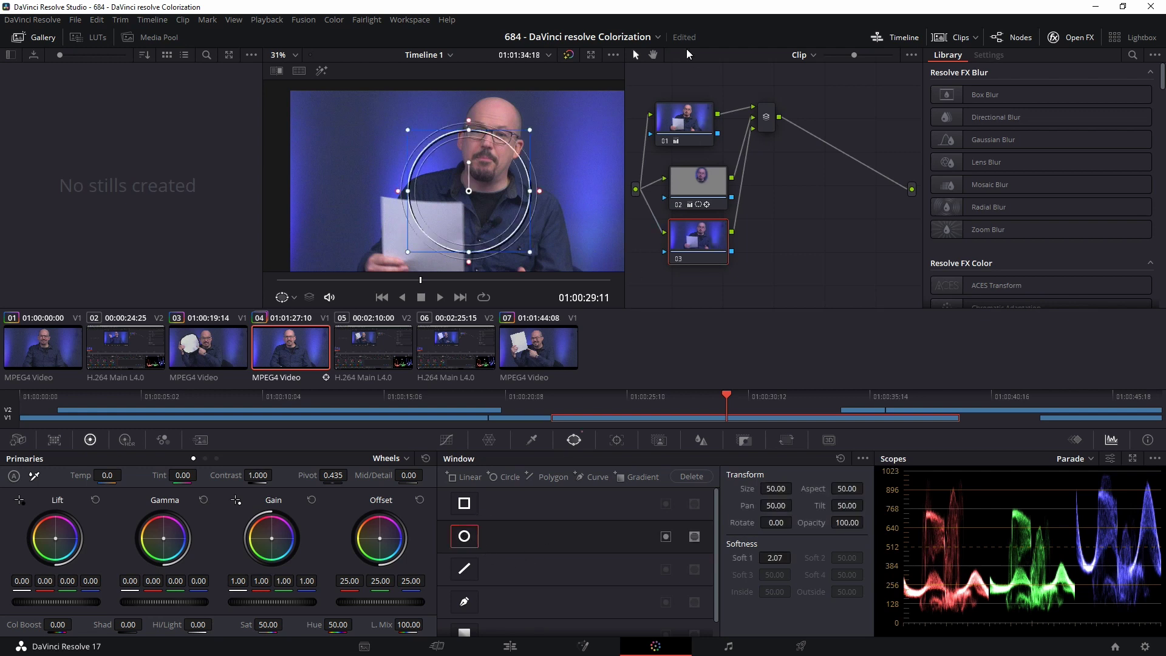
pyautogui.moveTo(469, 192); pyautogui.dragTo(496, 108)
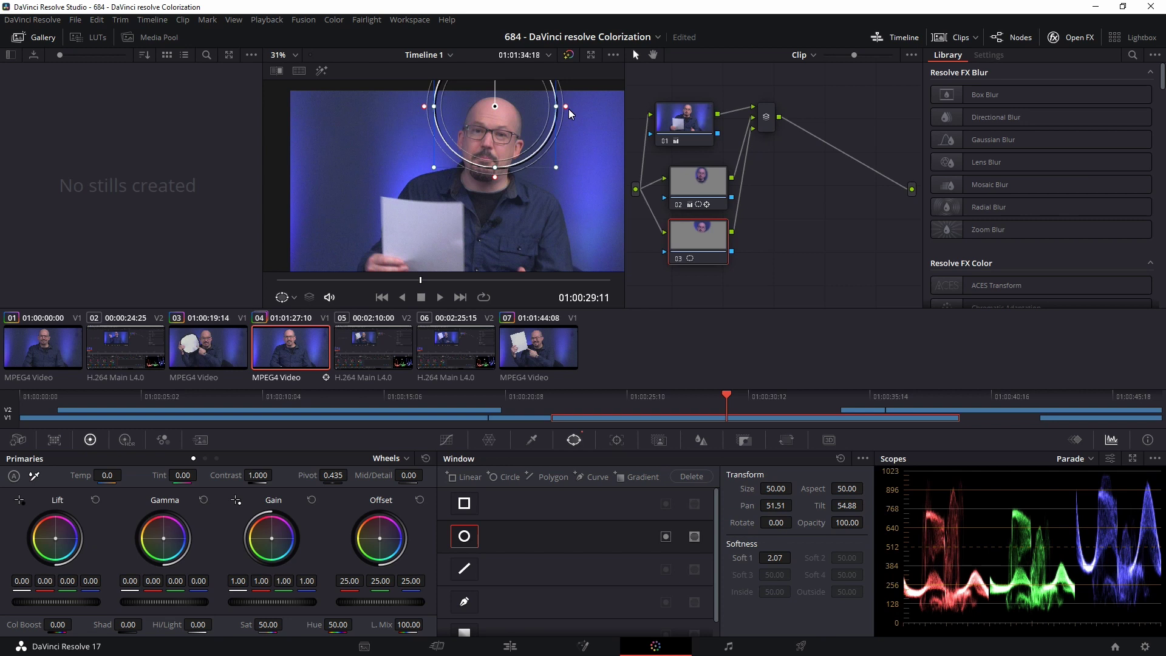
pyautogui.moveTo(564, 108); pyautogui.dragTo(508, 113)
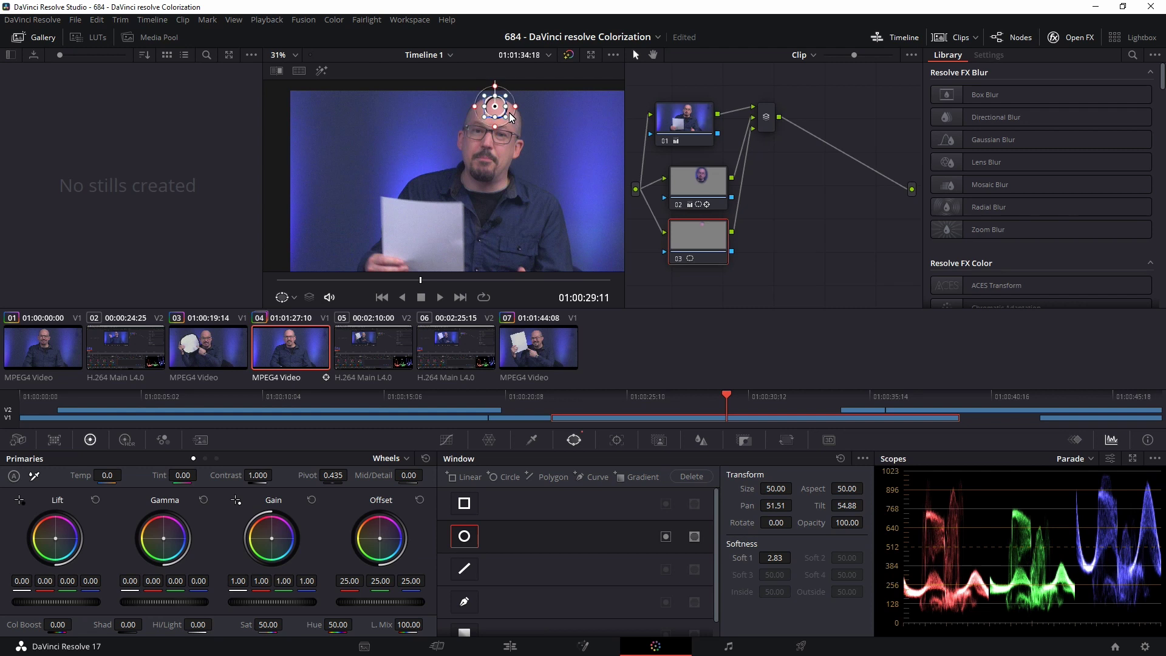
pyautogui.click(616, 440)
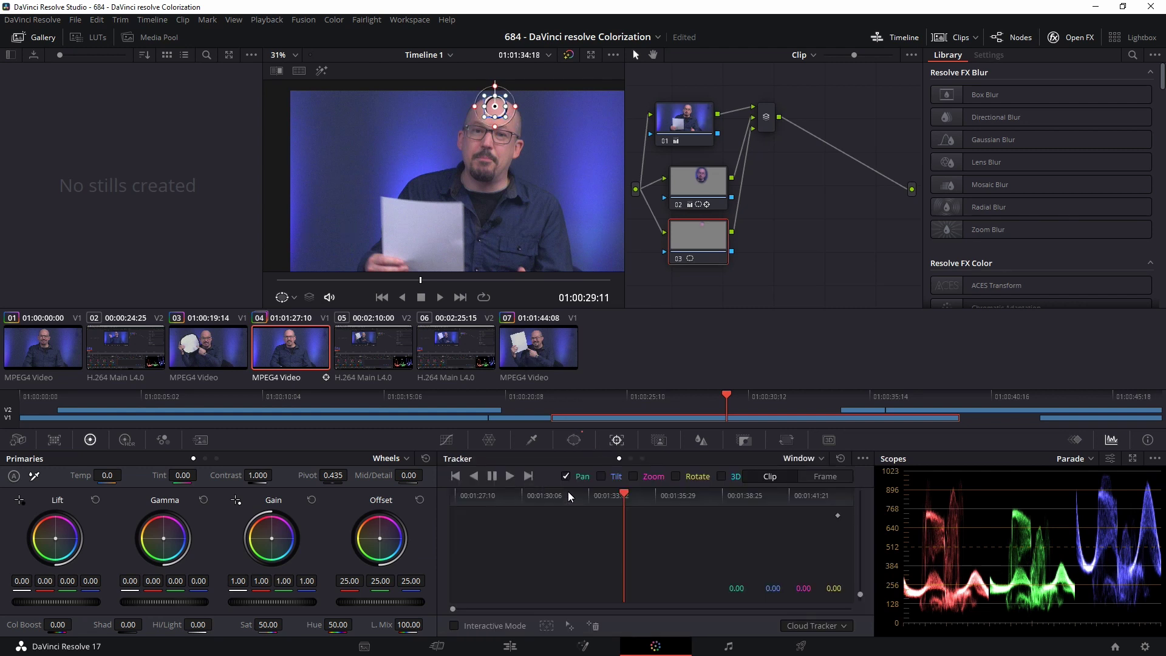
pyautogui.moveTo(569, 495); pyautogui.dragTo(404, 492)
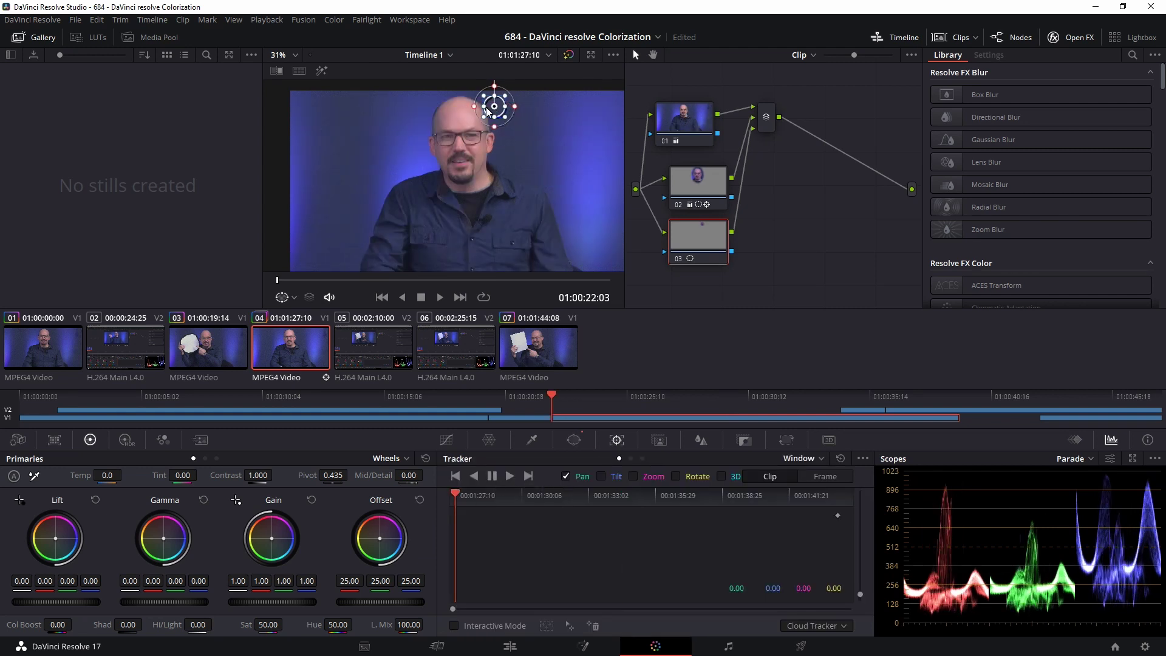
pyautogui.moveTo(487, 111); pyautogui.dragTo(451, 114)
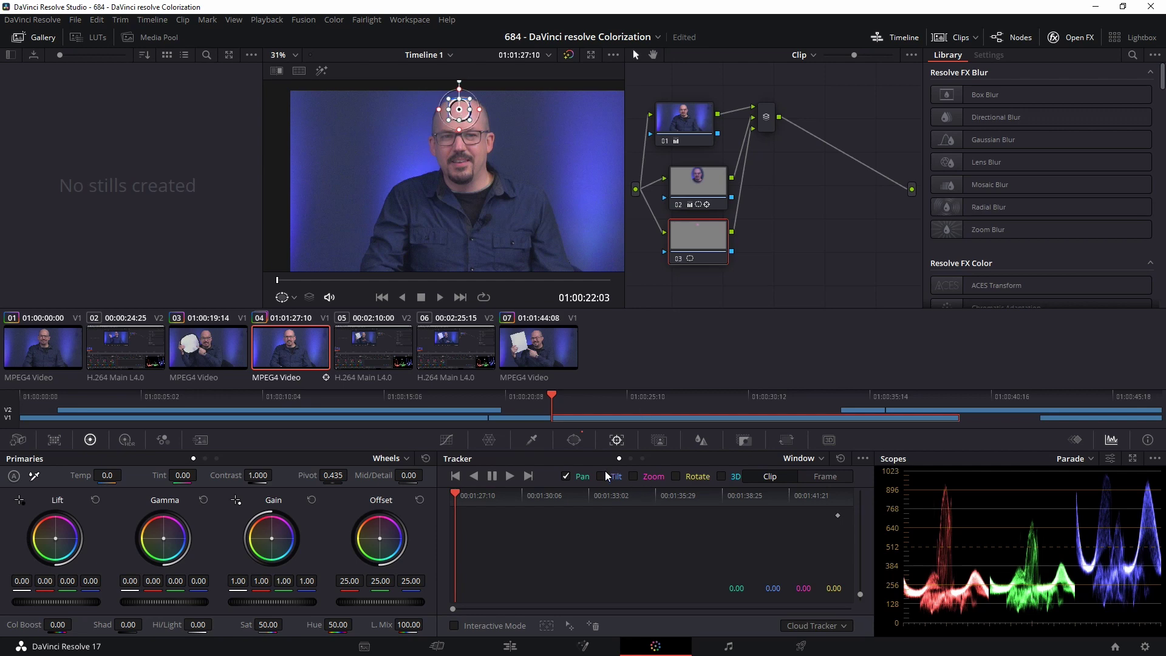
pyautogui.click(509, 479)
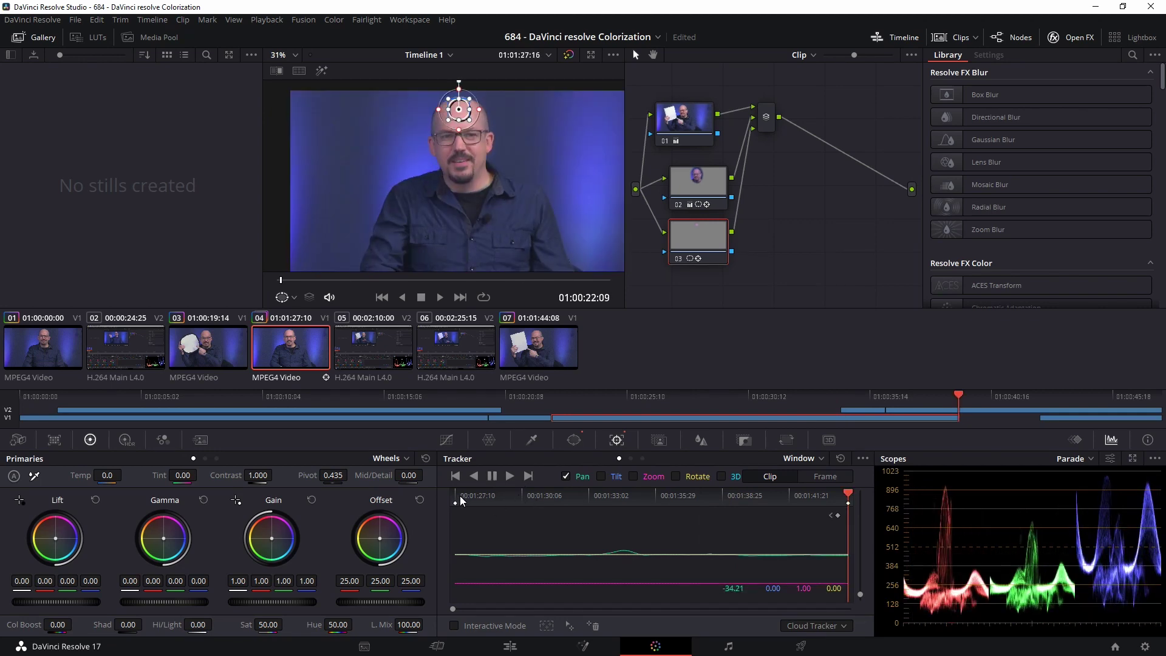
pyautogui.press('space')
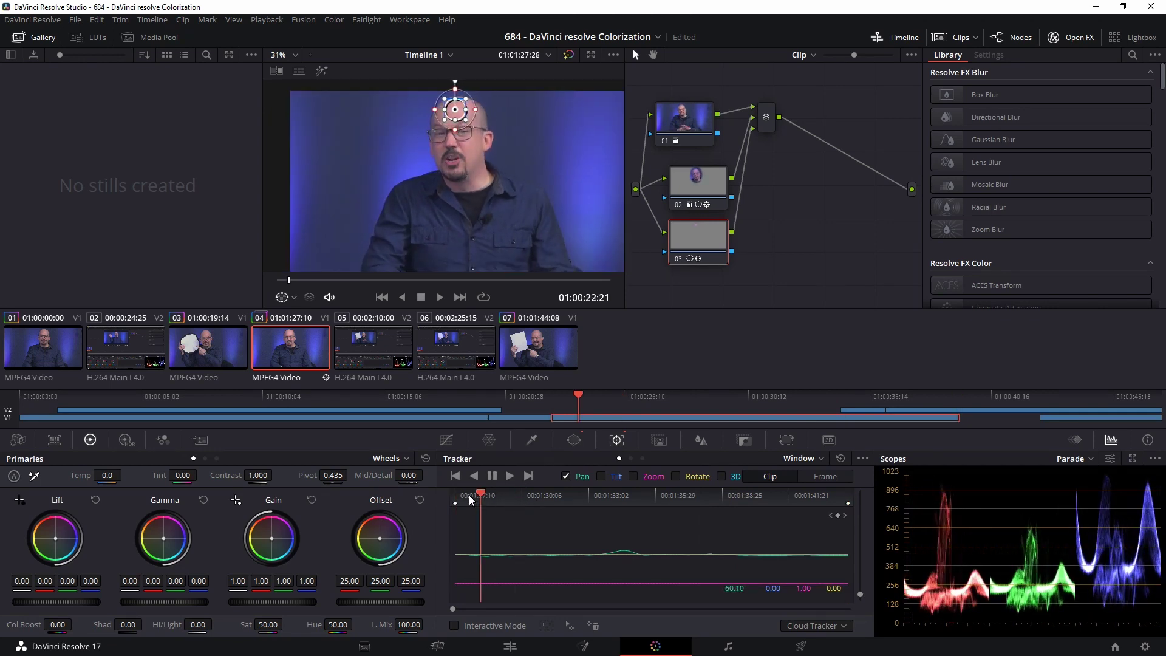
# Lower the red Gain inside the forehead window, check it in playback, and settle at 0.74
pyautogui.scroll(5, 447, 131)
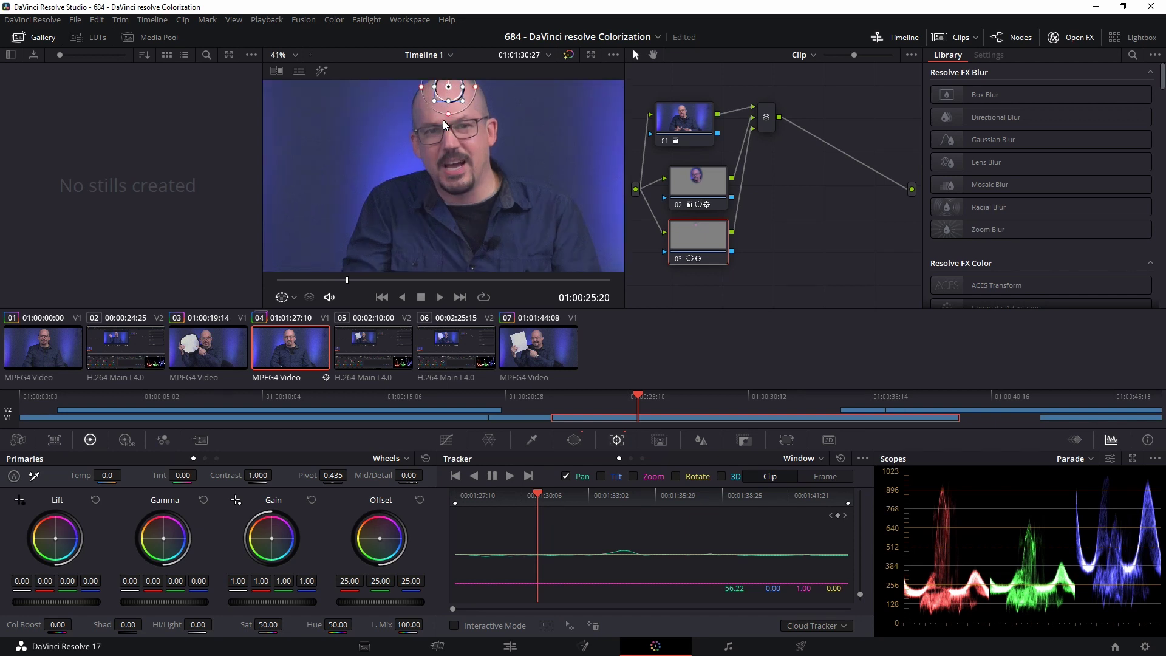
pyautogui.moveTo(444, 169); pyautogui.dragTo(432, 286)
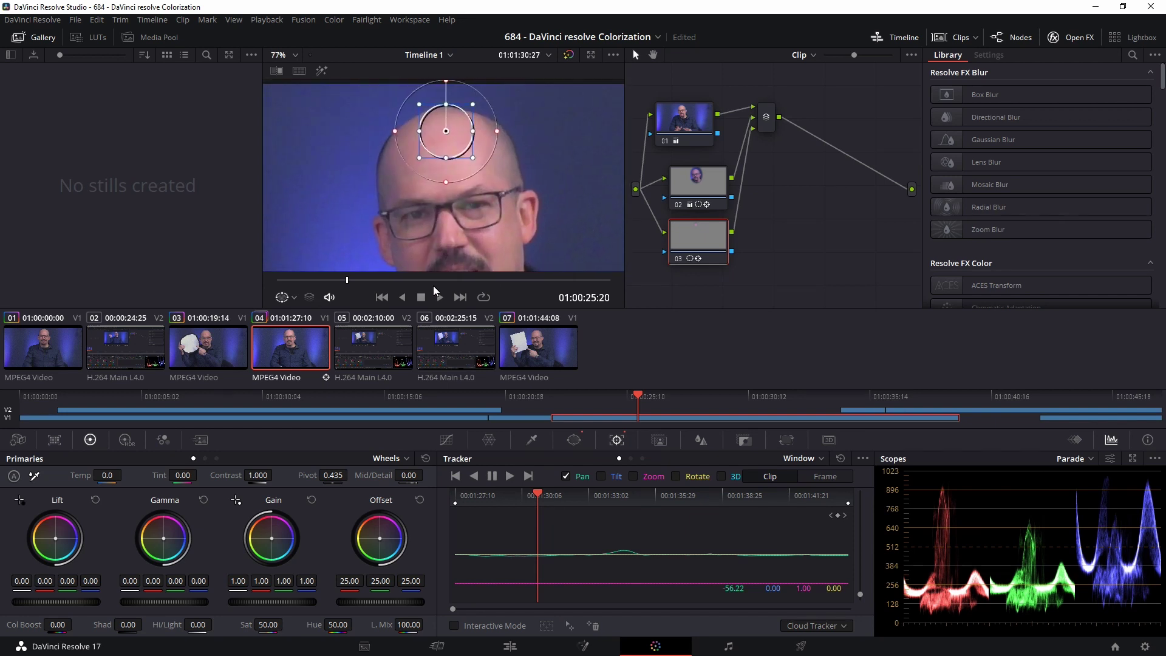
pyautogui.scroll(2, 442, 171)
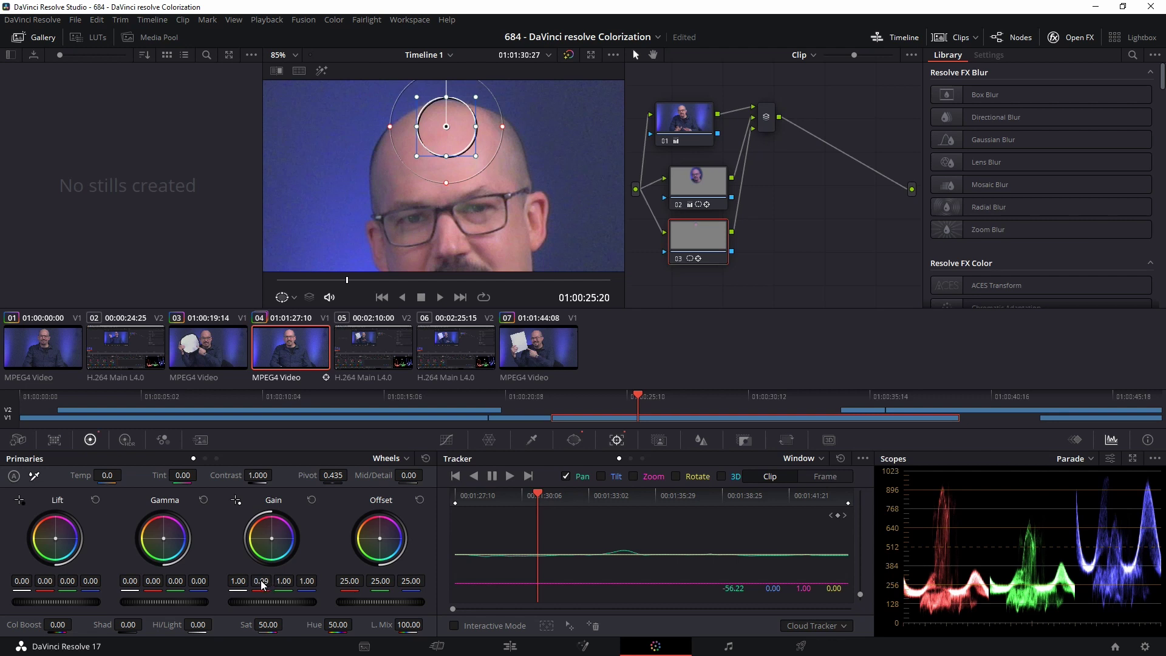
pyautogui.moveTo(263, 584); pyautogui.dragTo(257, 586)
pyautogui.moveTo(221, 589); pyautogui.dragTo(36, 578)
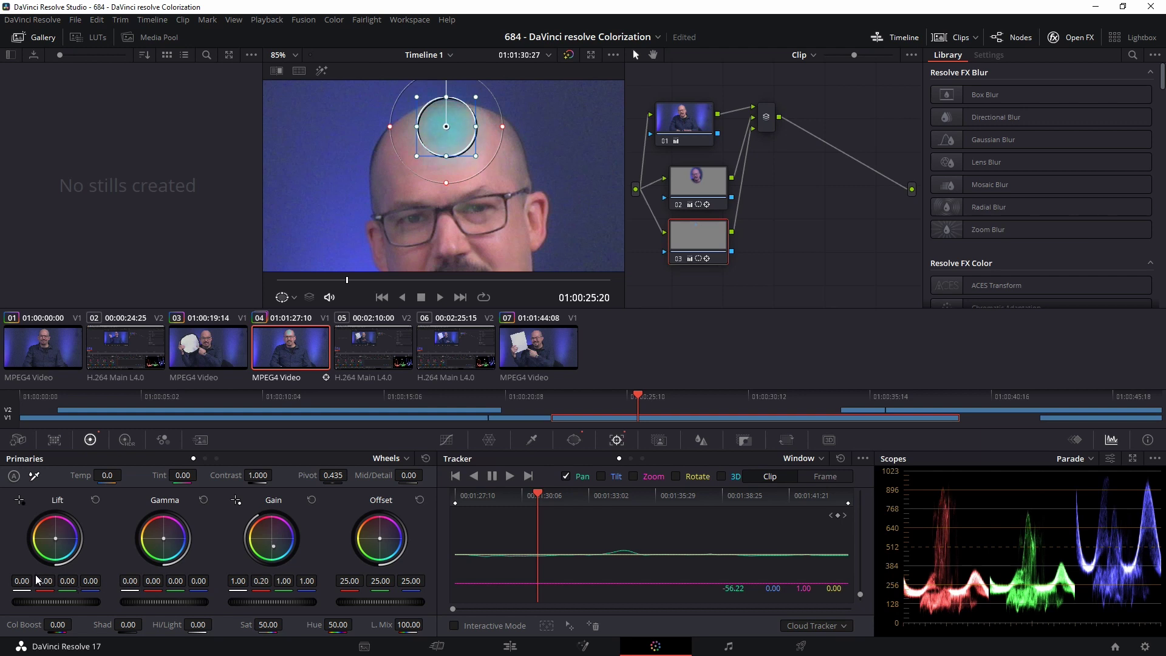
pyautogui.moveTo(53, 584)
pyautogui.mouseDown()
pyautogui.moveTo(106, 597)
pyautogui.moveTo(43, 593)
pyautogui.mouseUp()
pyautogui.press('space')
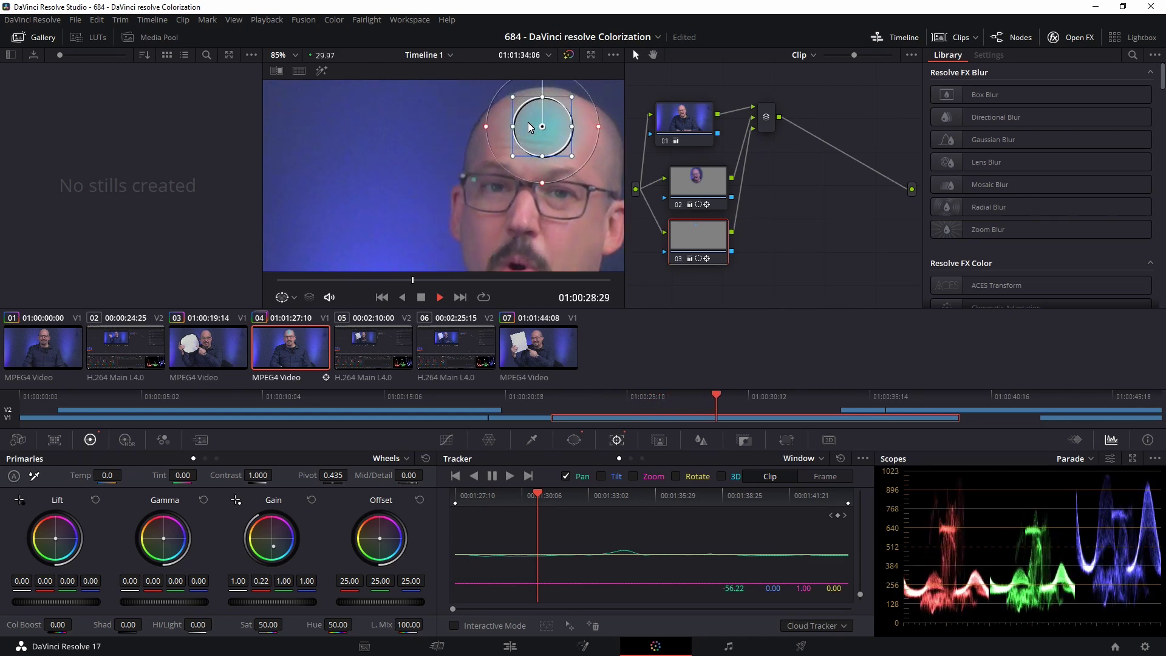
pyautogui.press('space')
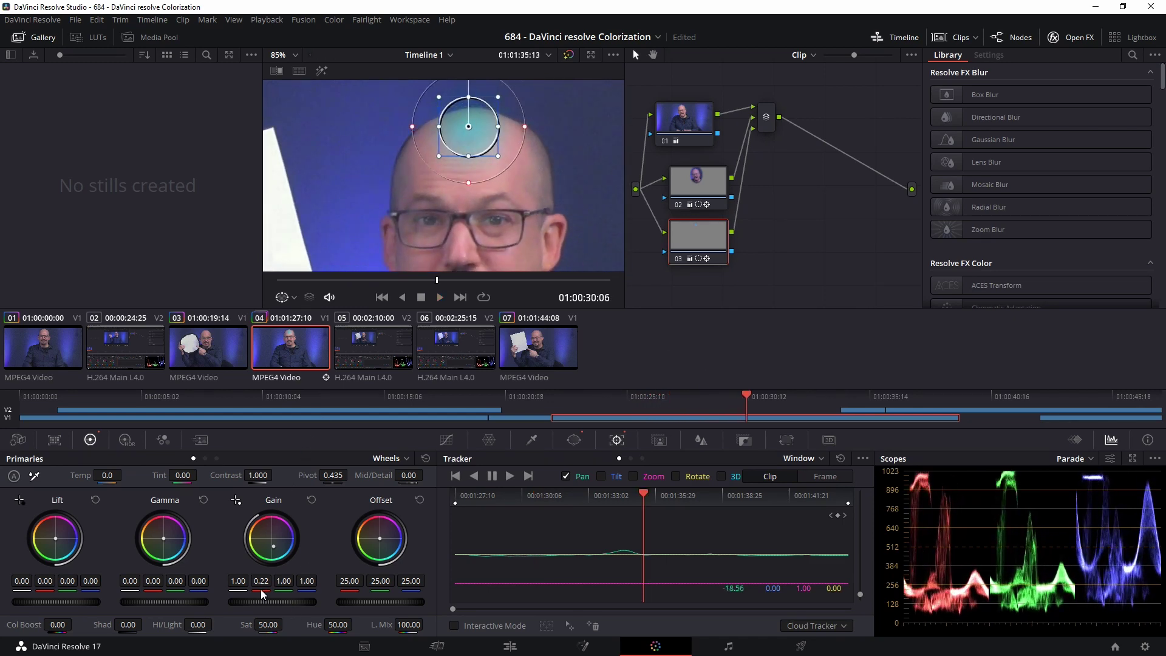
pyautogui.moveTo(265, 588); pyautogui.dragTo(304, 588)
pyautogui.moveTo(397, 591); pyautogui.dragTo(398, 591)
pyautogui.moveTo(264, 581); pyautogui.dragTo(265, 586)
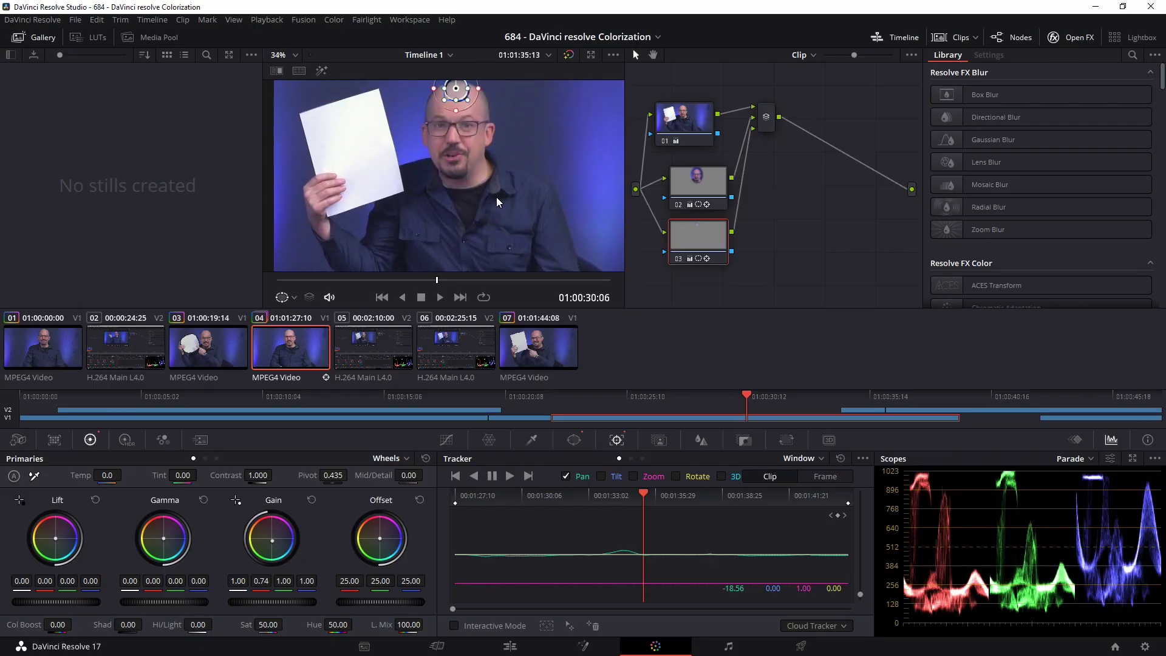
pyautogui.scroll(-1, 489, 201)
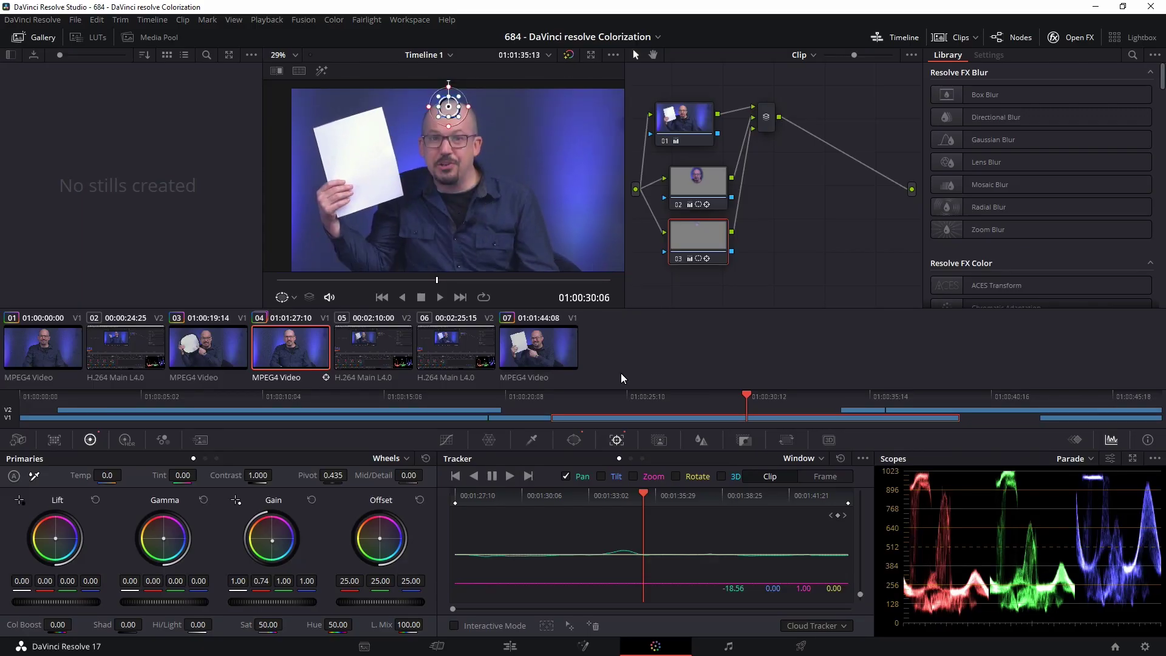
pyautogui.click(684, 119)
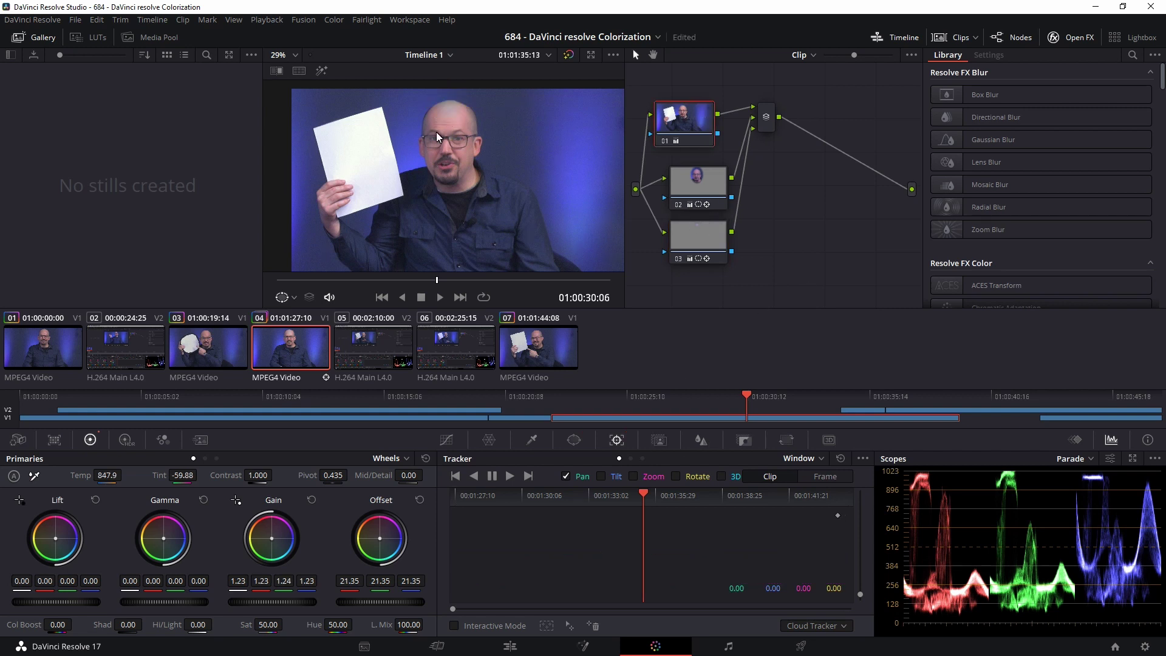
pyautogui.click(692, 235)
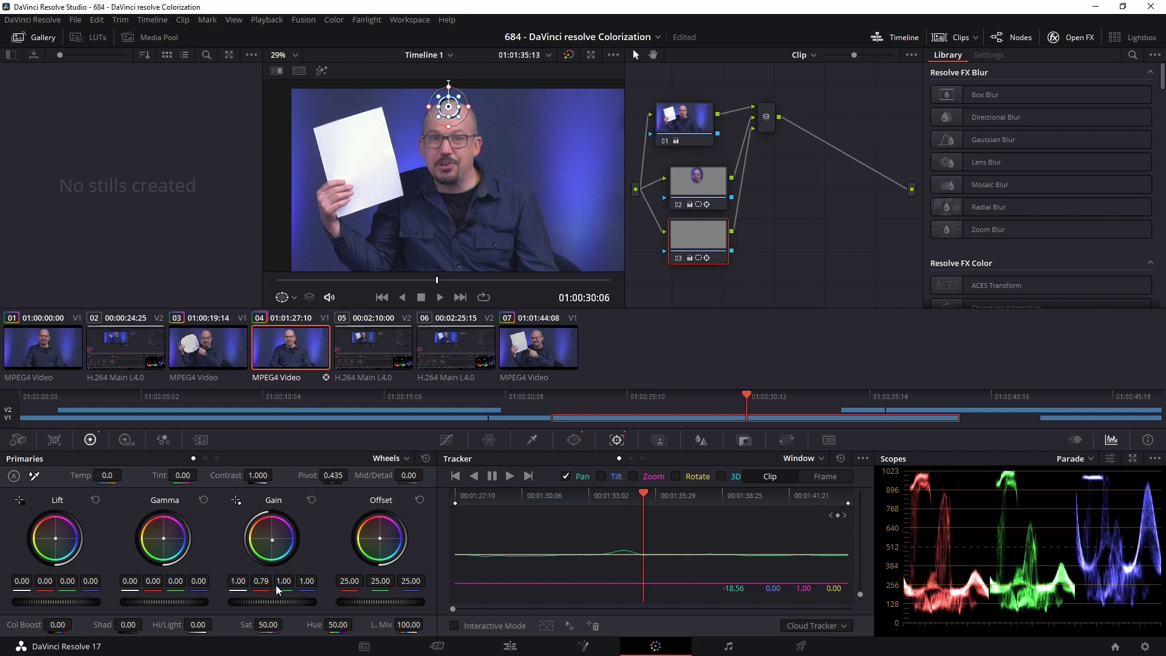
pyautogui.click(688, 126)
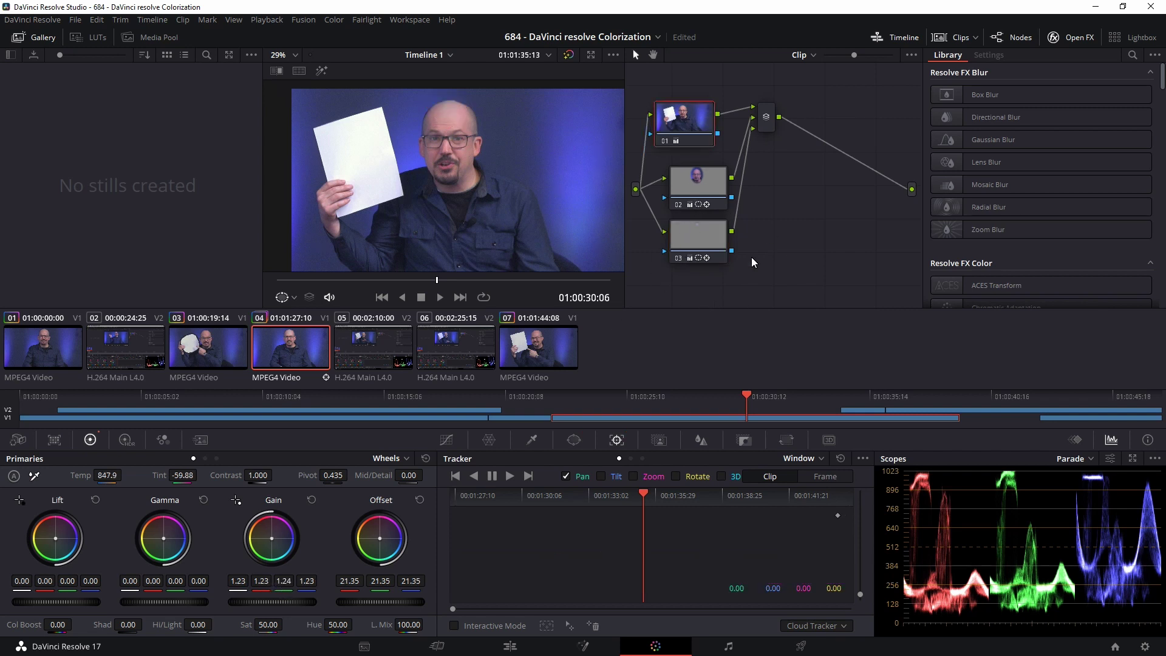
pyautogui.press('space')
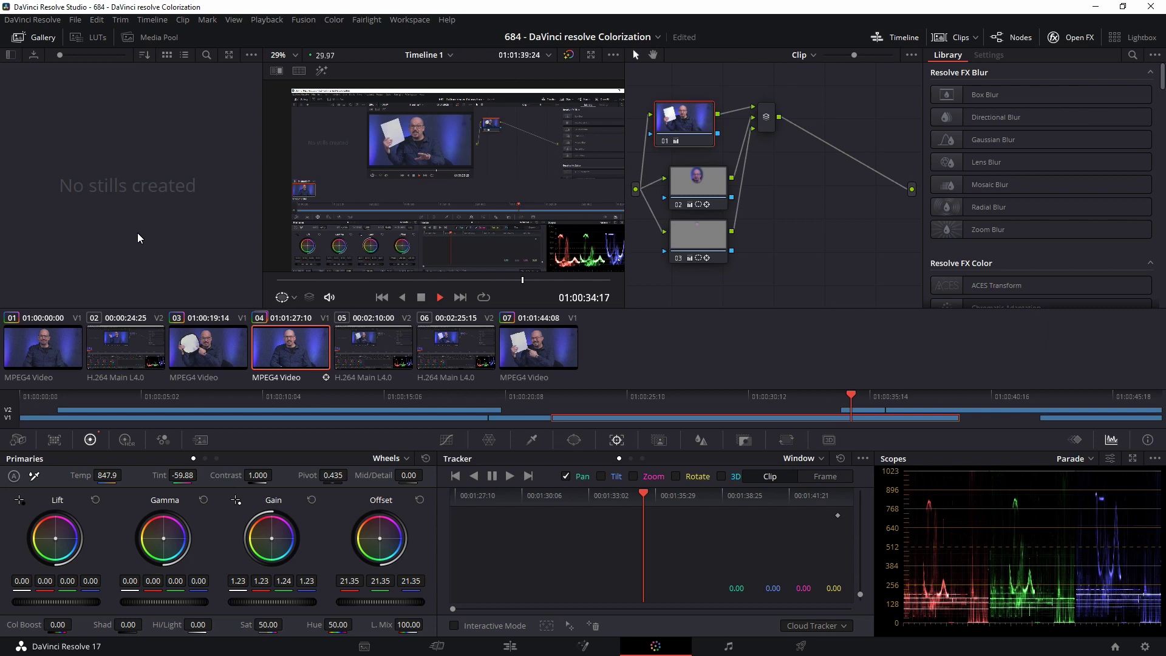
pyautogui.press('space')
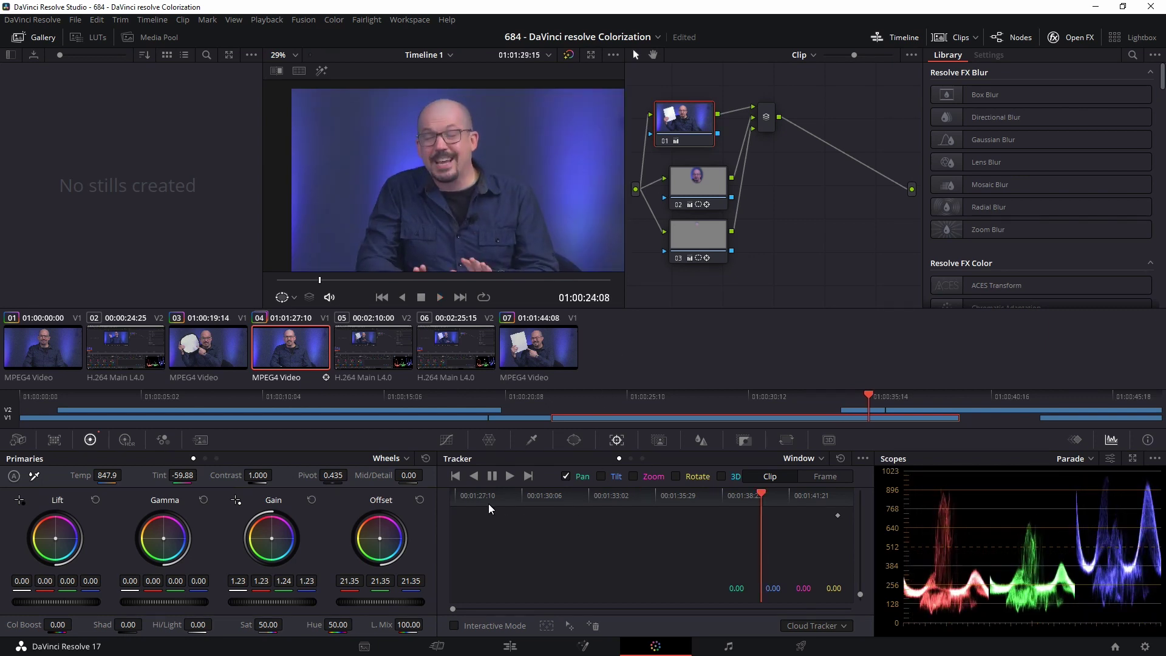
pyautogui.press('Up')
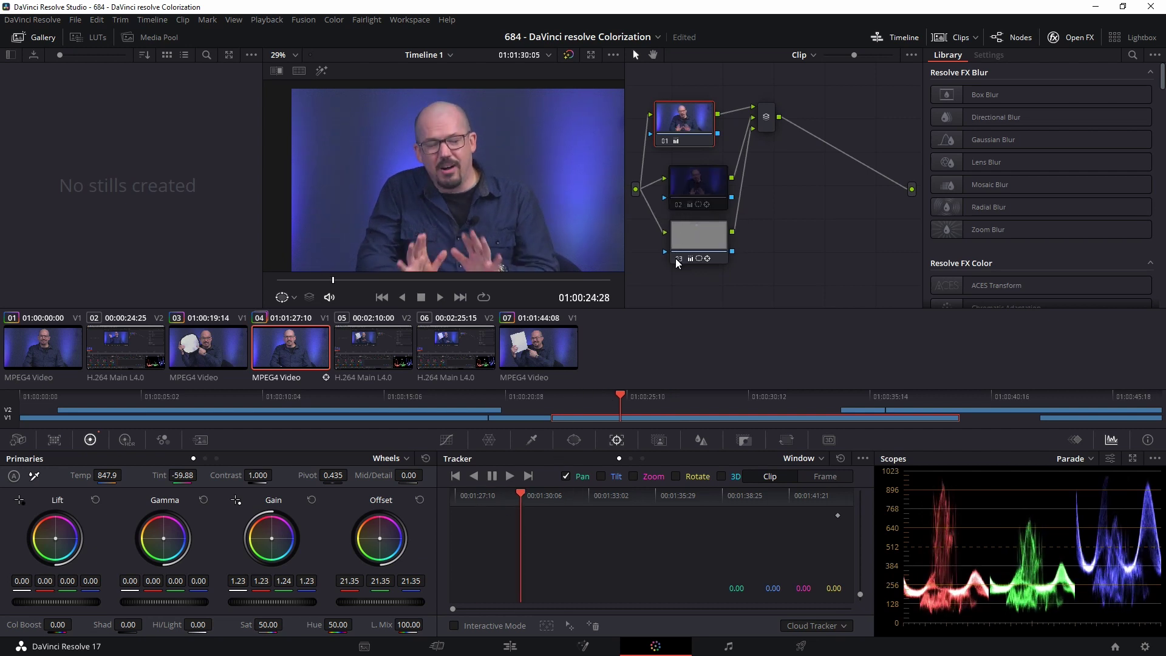
pyautogui.scroll(5, 378, 124)
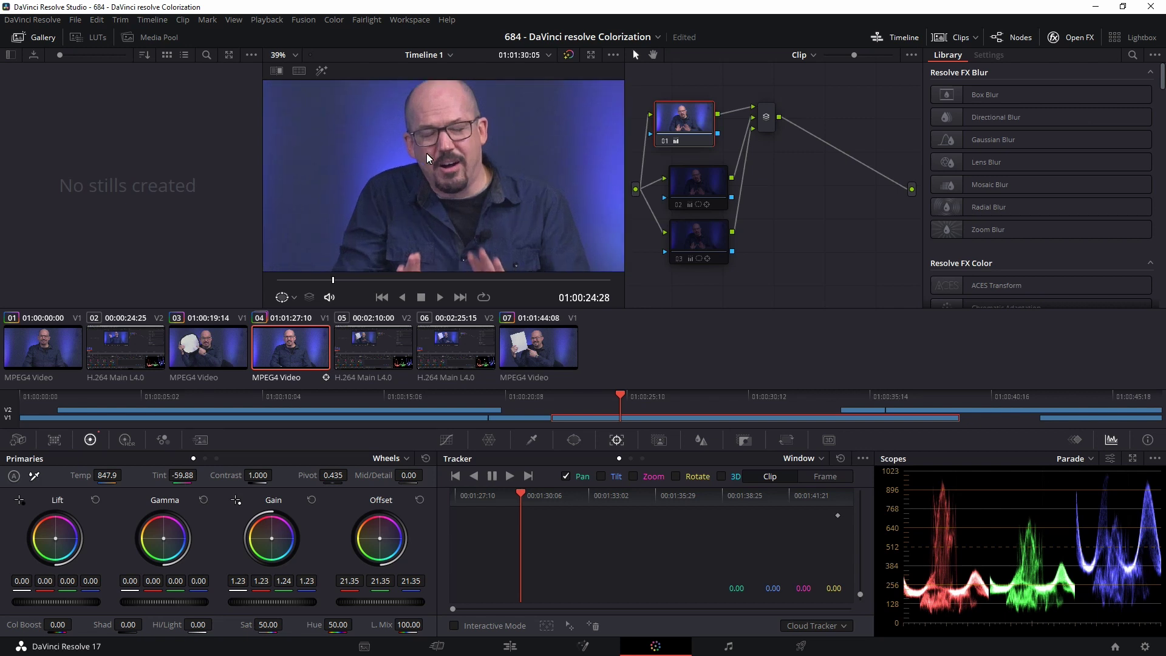
pyautogui.scroll(1, 444, 152)
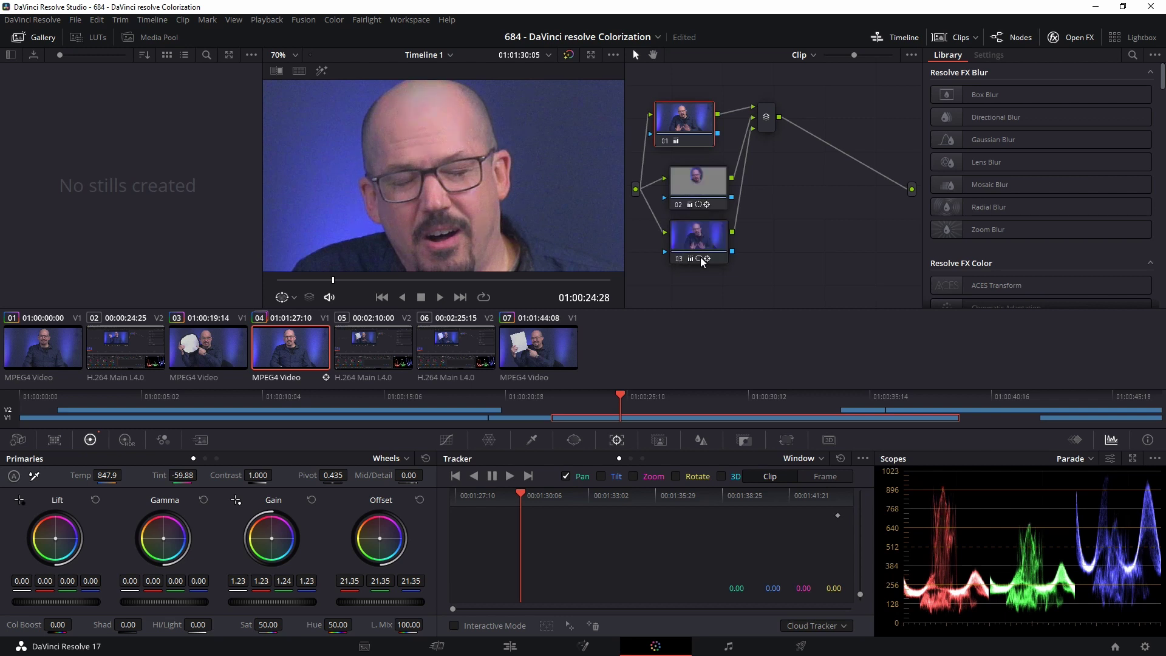
pyautogui.scroll(-2, 463, 190)
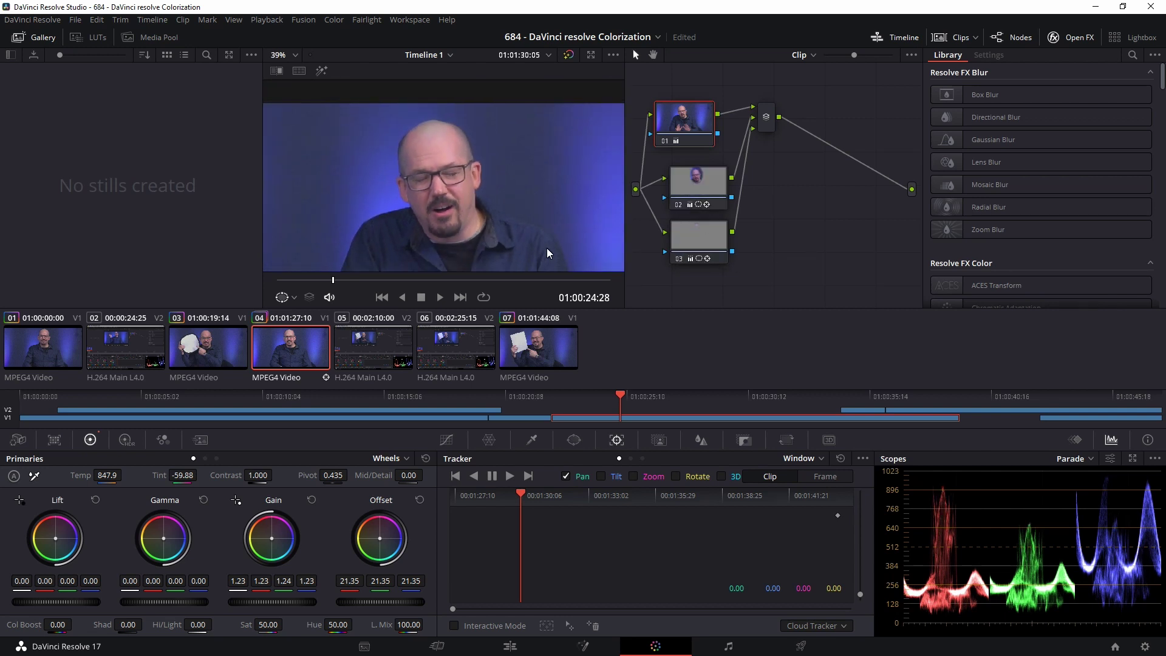
pyautogui.scroll(-1, 538, 184)
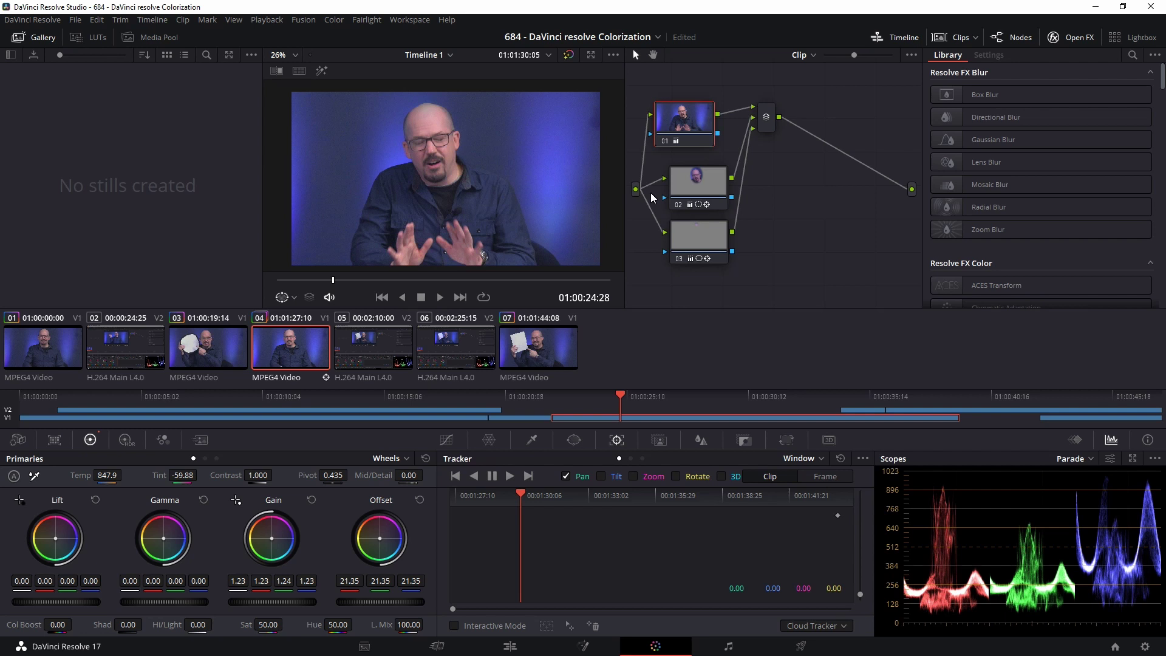
# Add parallel node 04 right after node 01, move the Layer Mixer toward the output, and show window shapes
pyautogui.hotkey('alt', 'p')
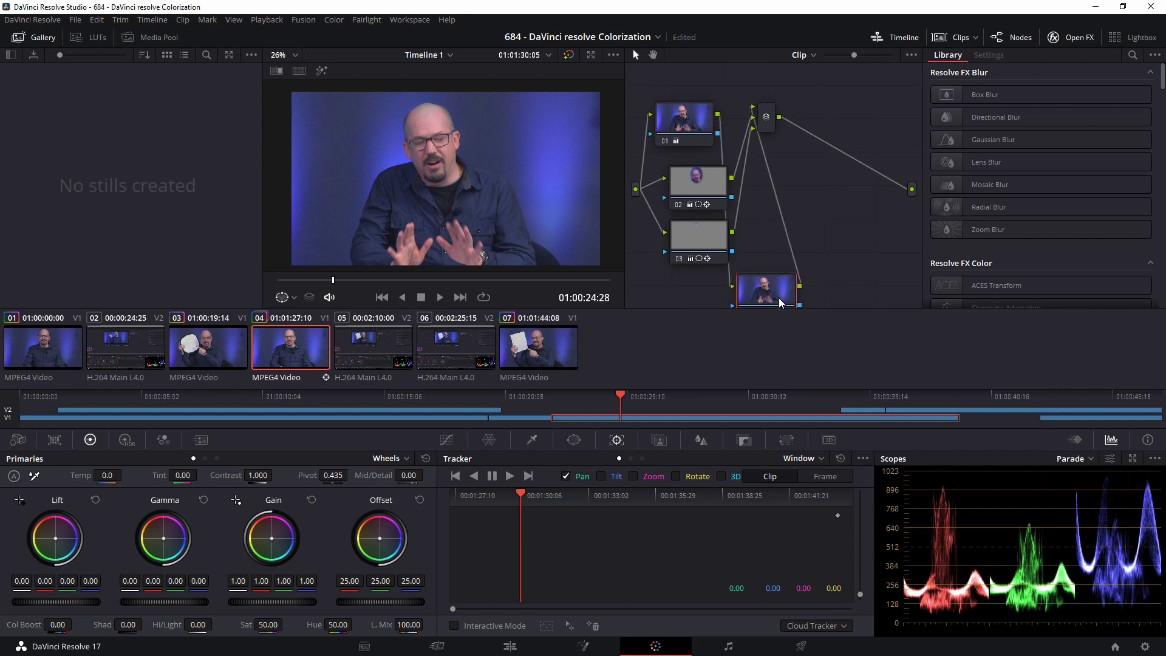
pyautogui.moveTo(780, 303); pyautogui.dragTo(789, 177)
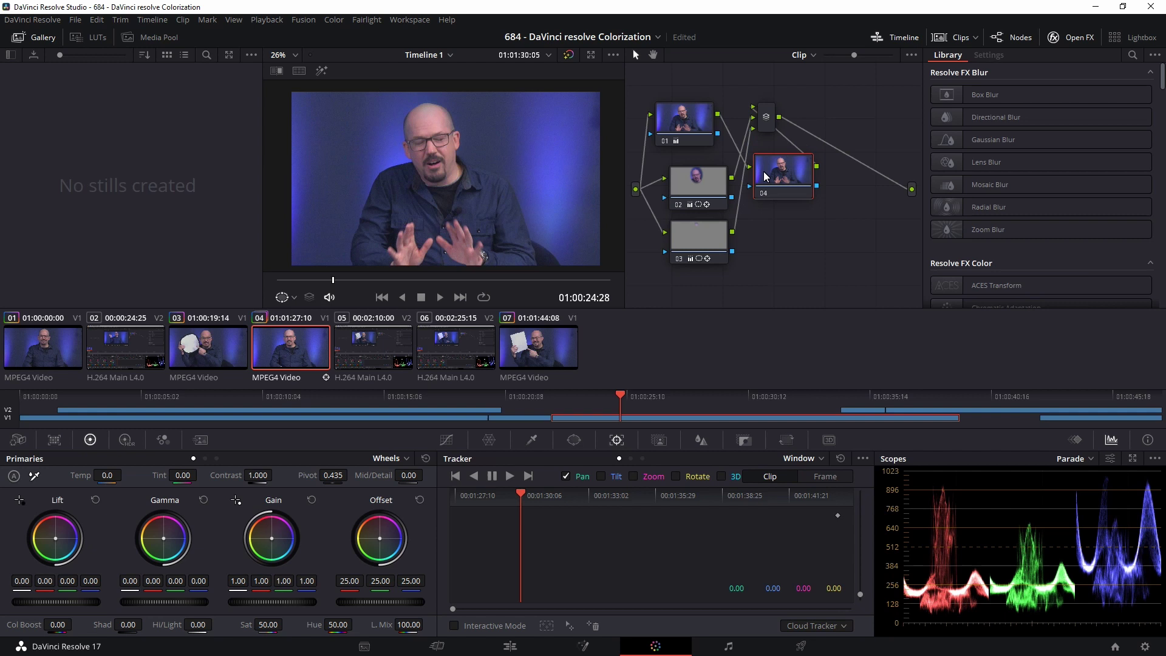
pyautogui.moveTo(767, 119); pyautogui.dragTo(902, 210)
pyautogui.moveTo(796, 178); pyautogui.dragTo(841, 128)
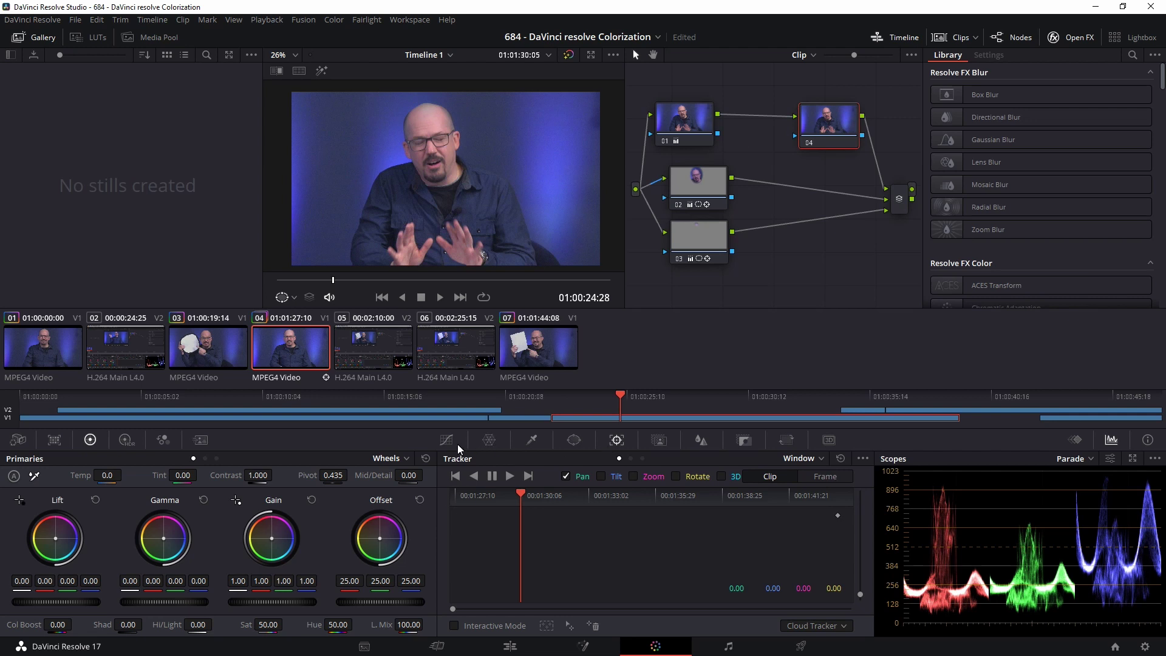
pyautogui.click(574, 440)
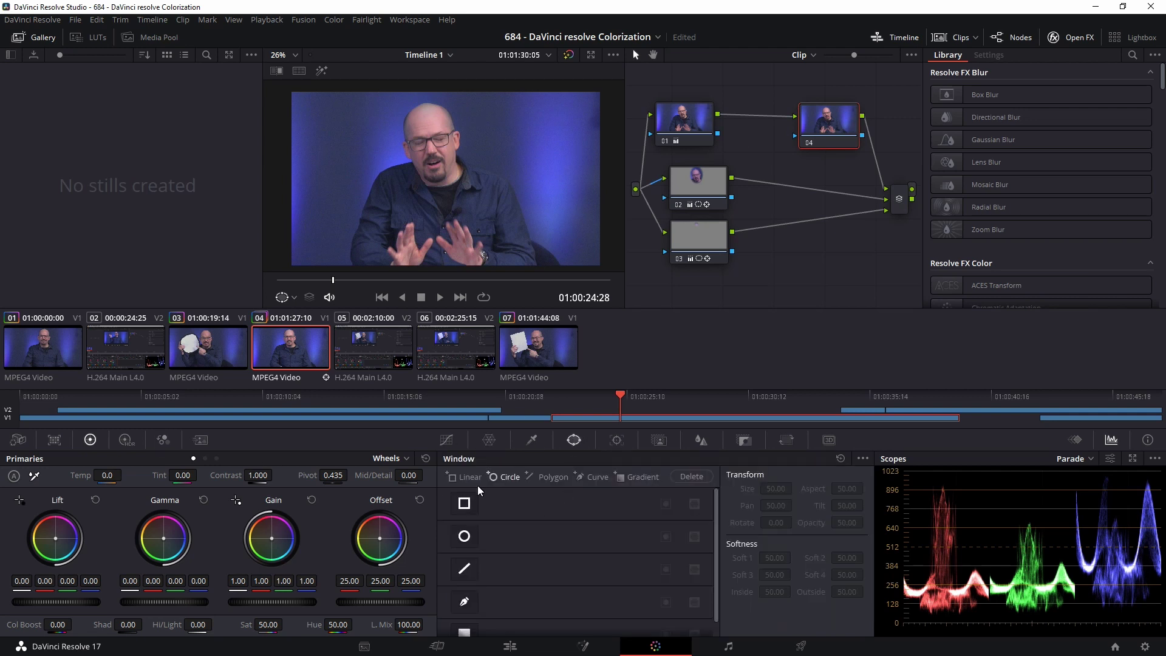
# Enlarge a circle window around the speaker, soften it to Soft 1 11.44, and start lowering master gain
pyautogui.click(465, 538)
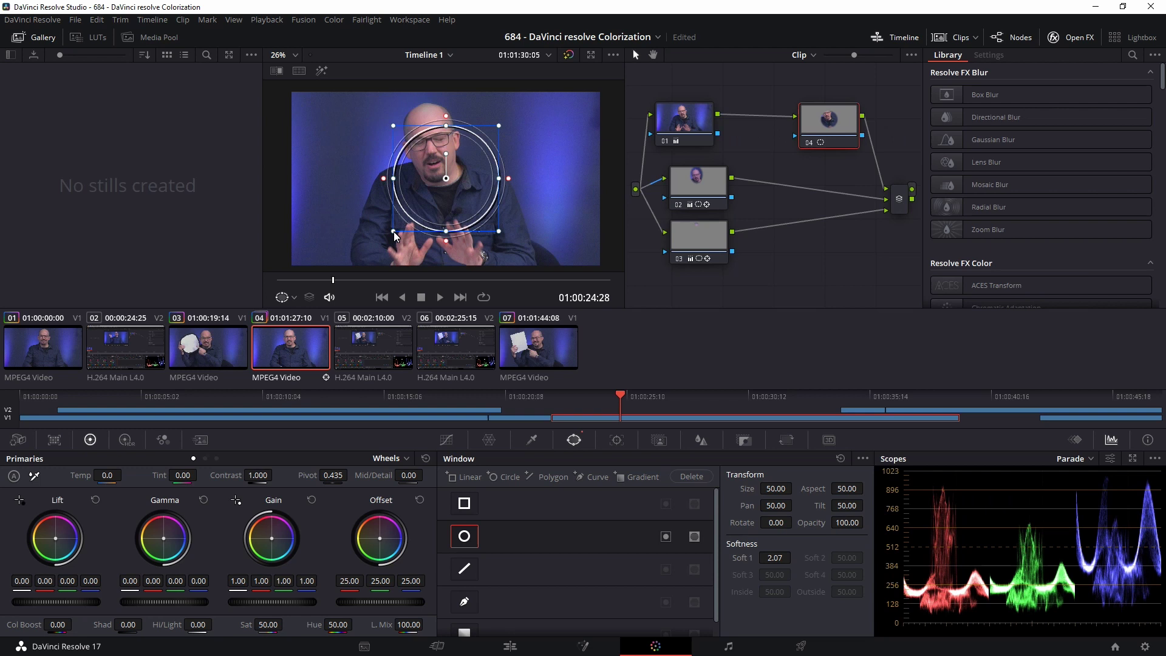
pyautogui.moveTo(354, 252); pyautogui.dragTo(280, 306)
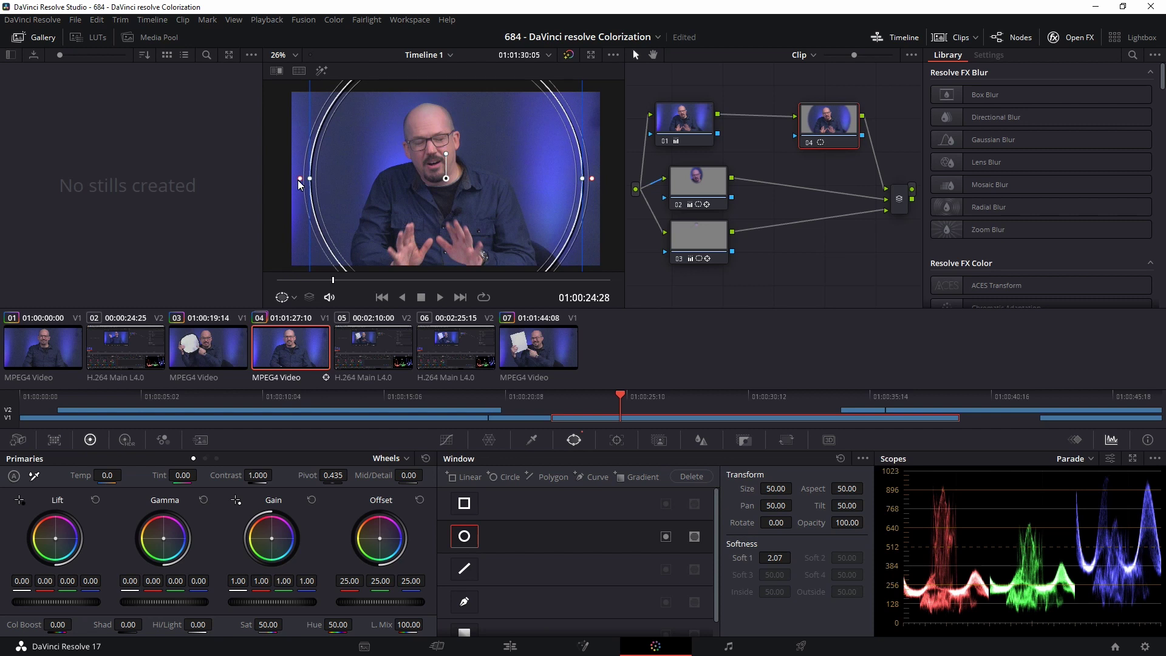
pyautogui.moveTo(298, 181); pyautogui.dragTo(277, 186)
pyautogui.scroll(-2, 359, 194)
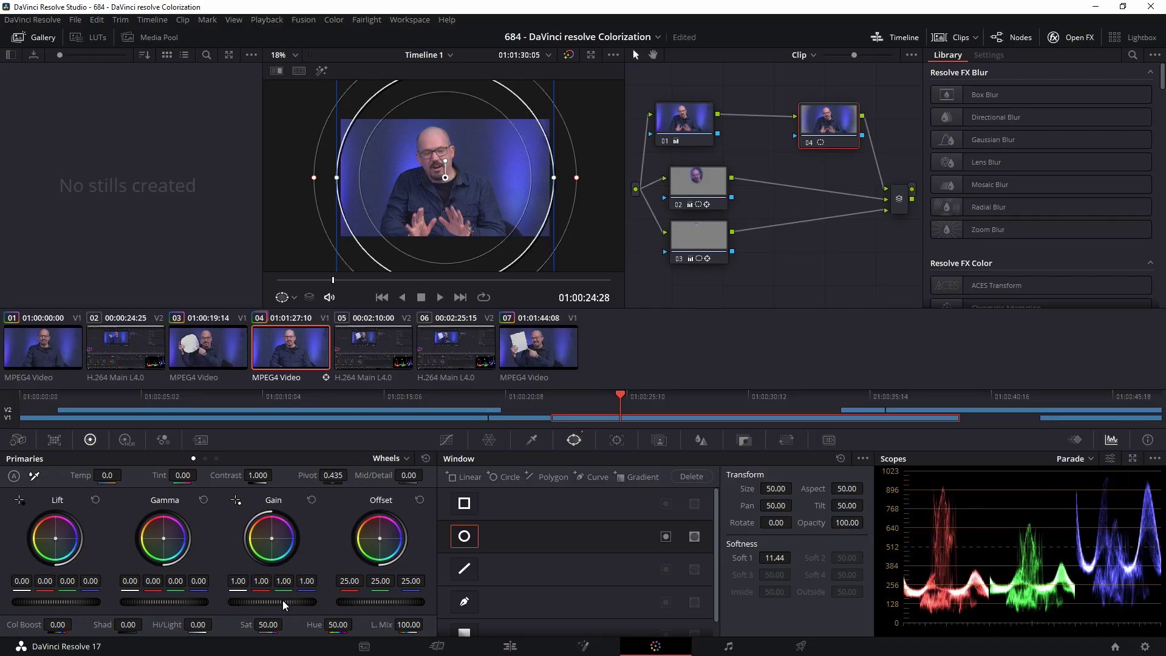
pyautogui.moveTo(297, 609); pyautogui.dragTo(252, 609)
# Drop gain to 0.29 and invert the circle so only the frame edges darken, then select node 01
pyautogui.moveTo(544, 332); pyautogui.dragTo(515, 332)
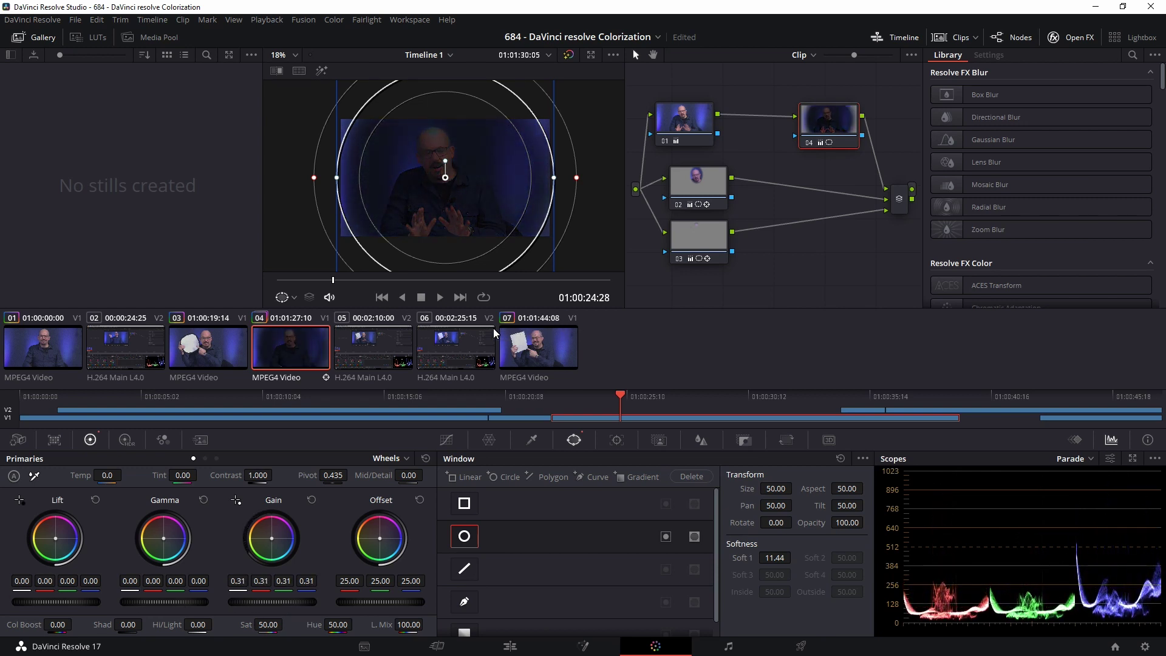
pyautogui.click(665, 537)
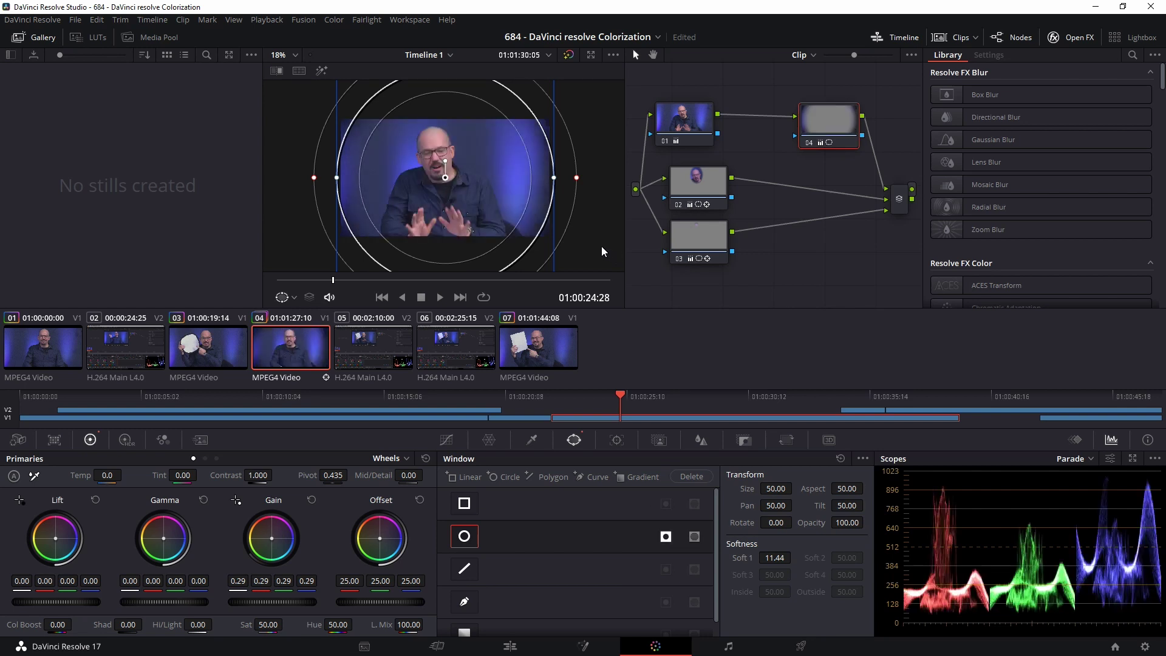
pyautogui.click(693, 125)
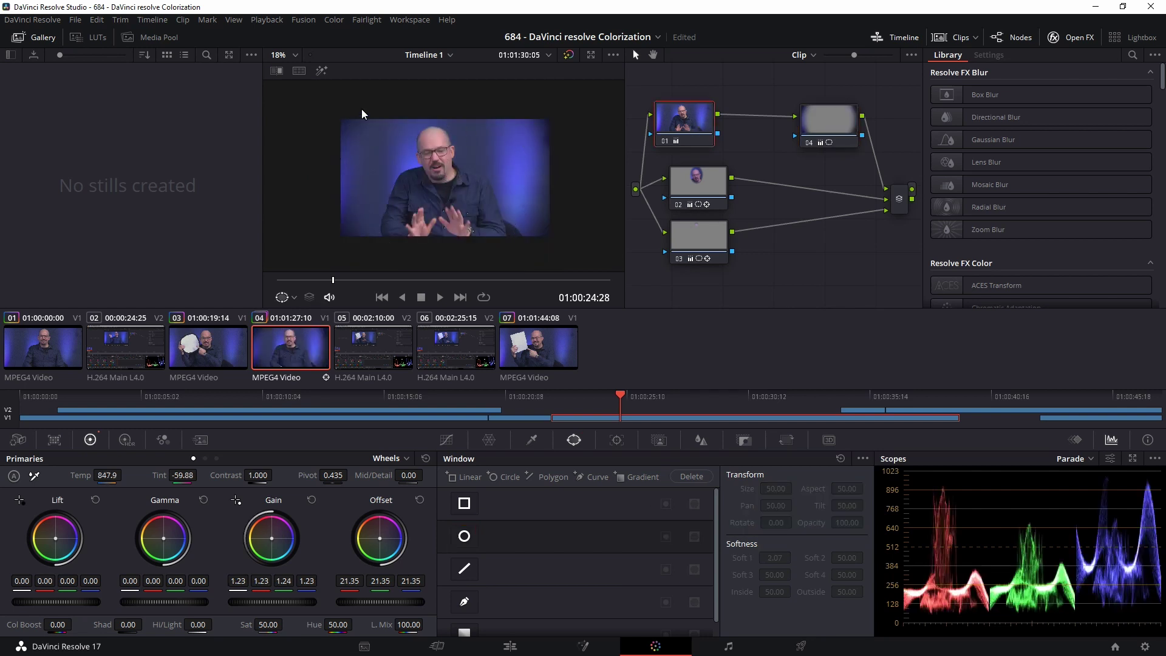